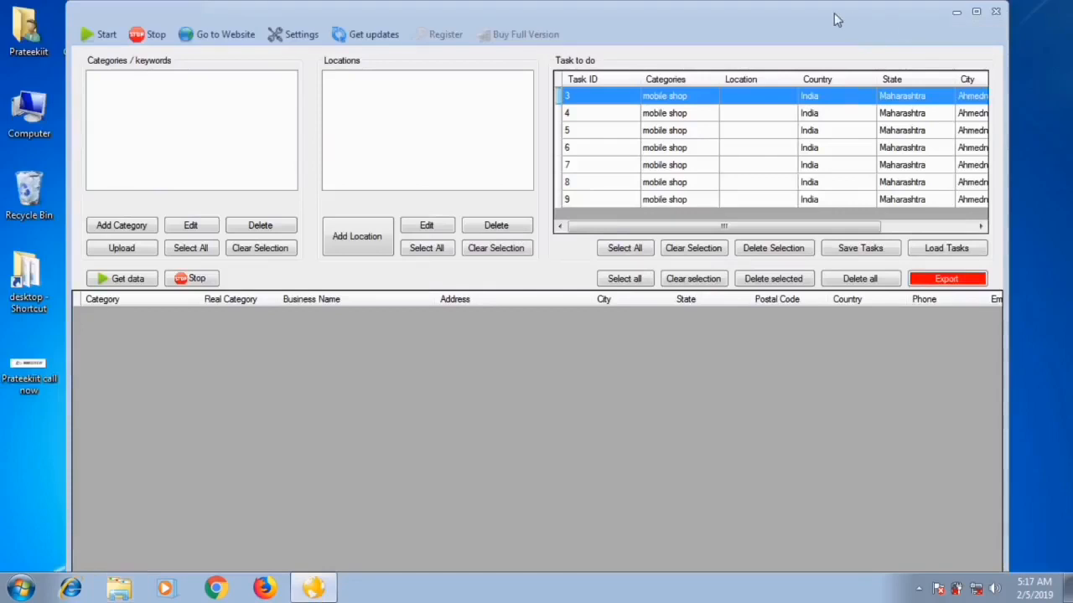
Maximize the extractor window and add "restaurant" as a category.
{"action": "double_click", "coordinate": [834, 13]}
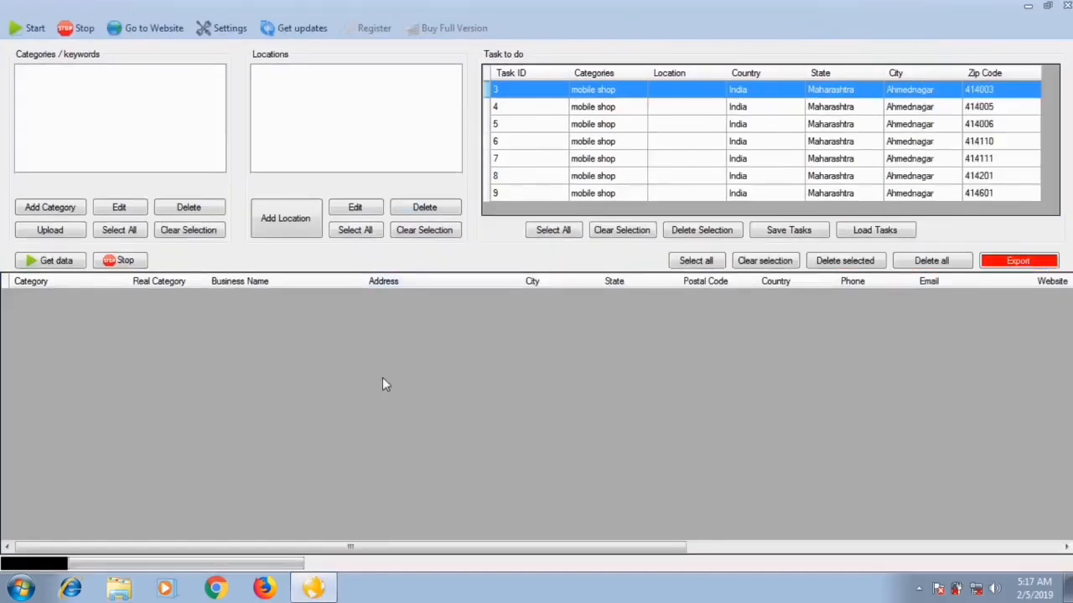
{"action": "left_click", "coordinate": [50, 207]}
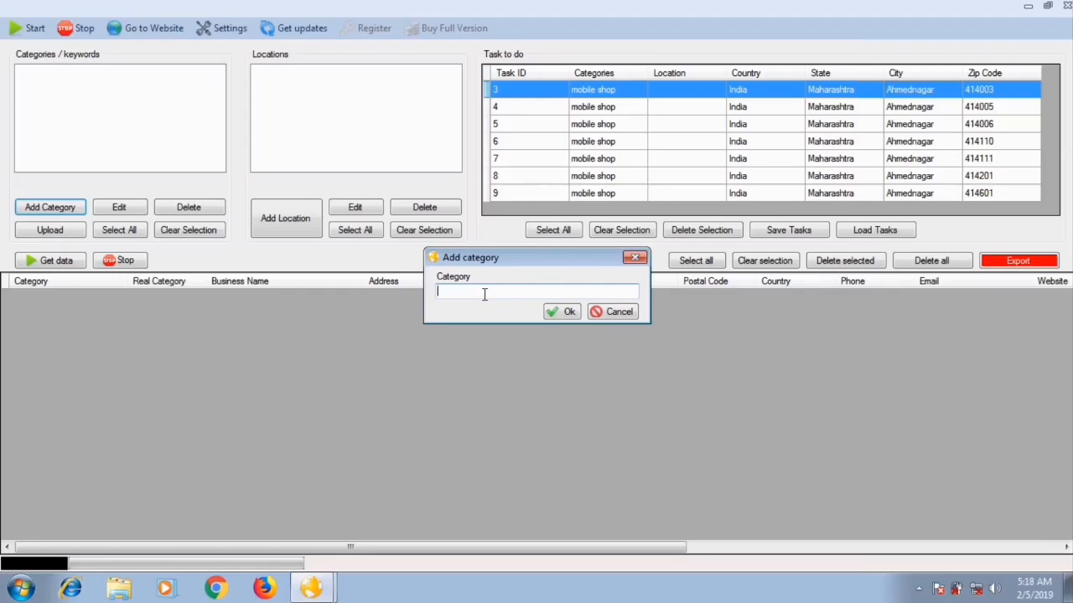
{"action": "type", "text": "restaurant"}
{"action": "left_click", "coordinate": [564, 313]}
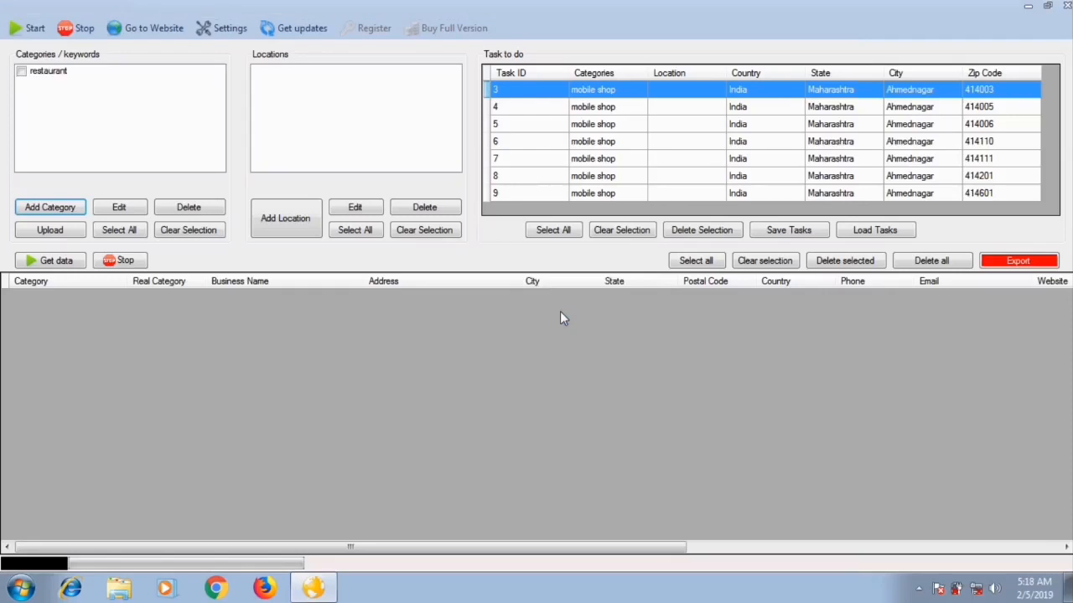
Add a location with country India, state Uttar Pradesh, city Agra and all zip codes.
{"action": "left_click", "coordinate": [289, 226]}
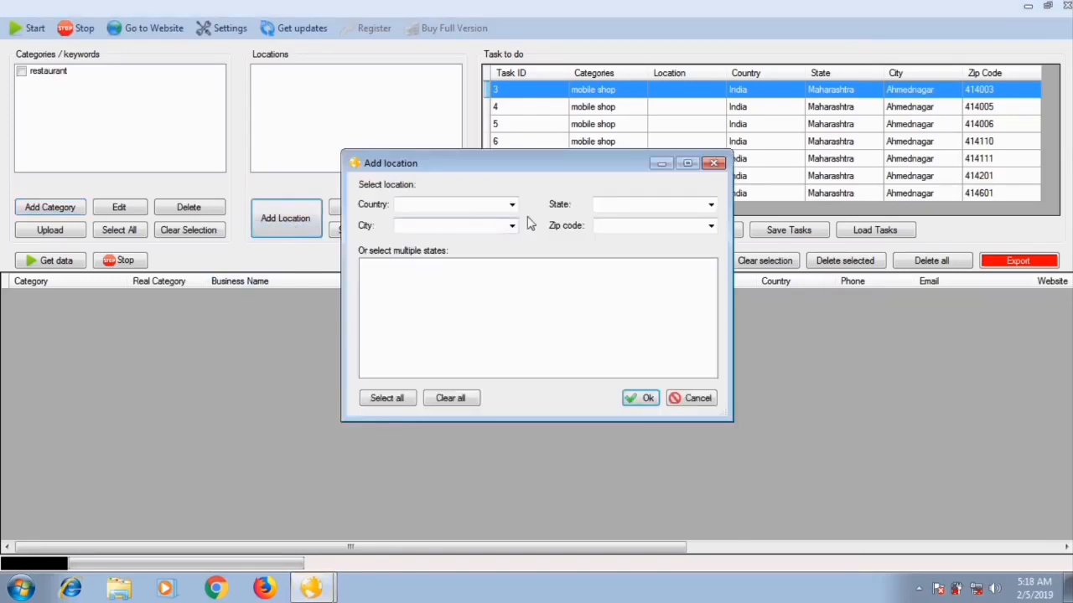
{"action": "left_click", "coordinate": [512, 207]}
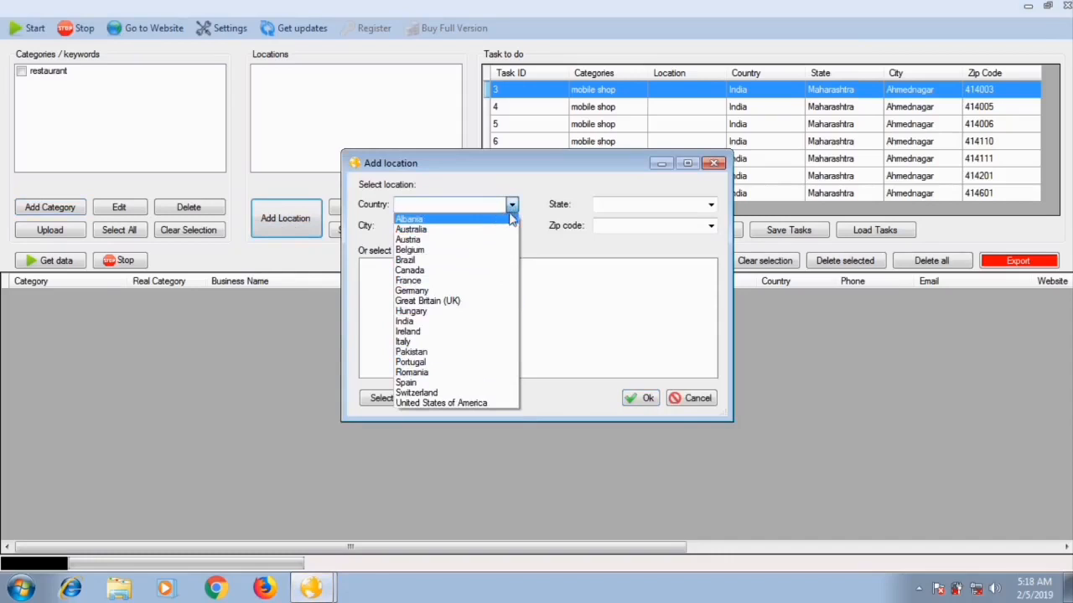
{"action": "left_click", "coordinate": [464, 323]}
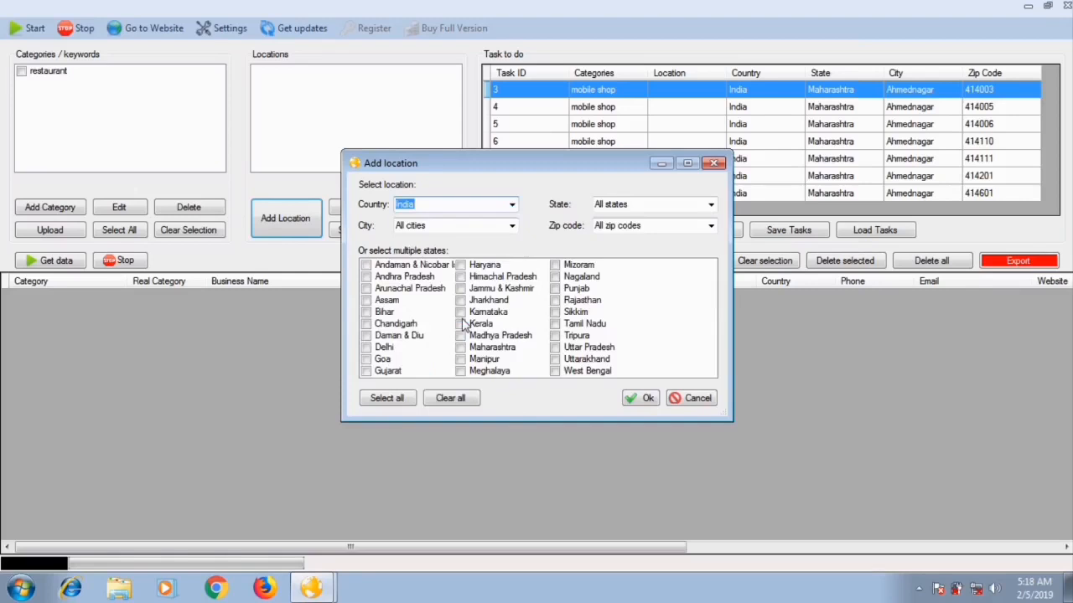
{"action": "left_click", "coordinate": [709, 205]}
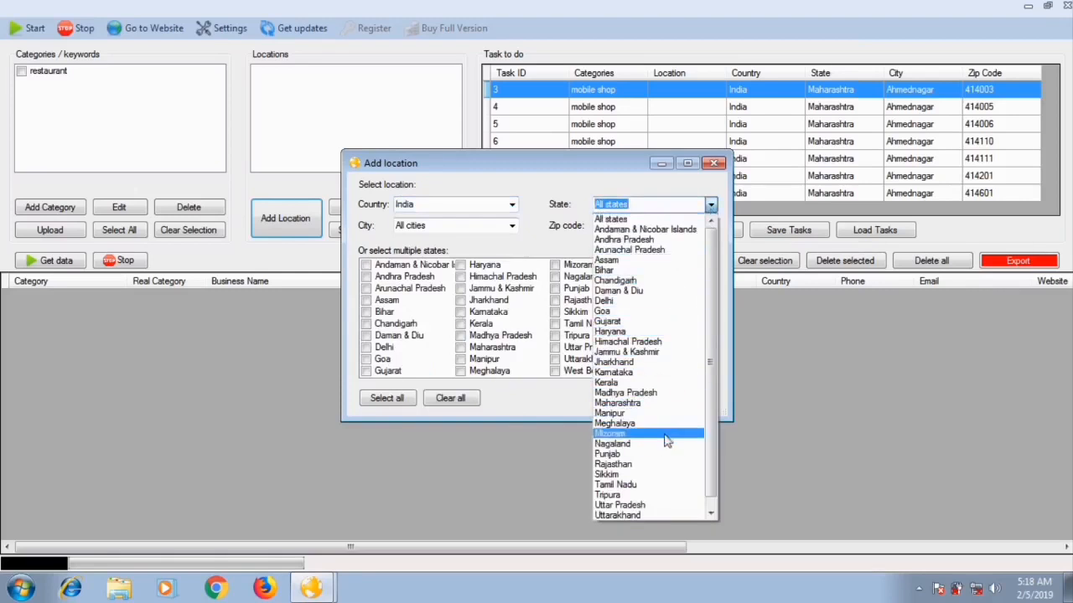
{"action": "left_click", "coordinate": [652, 505]}
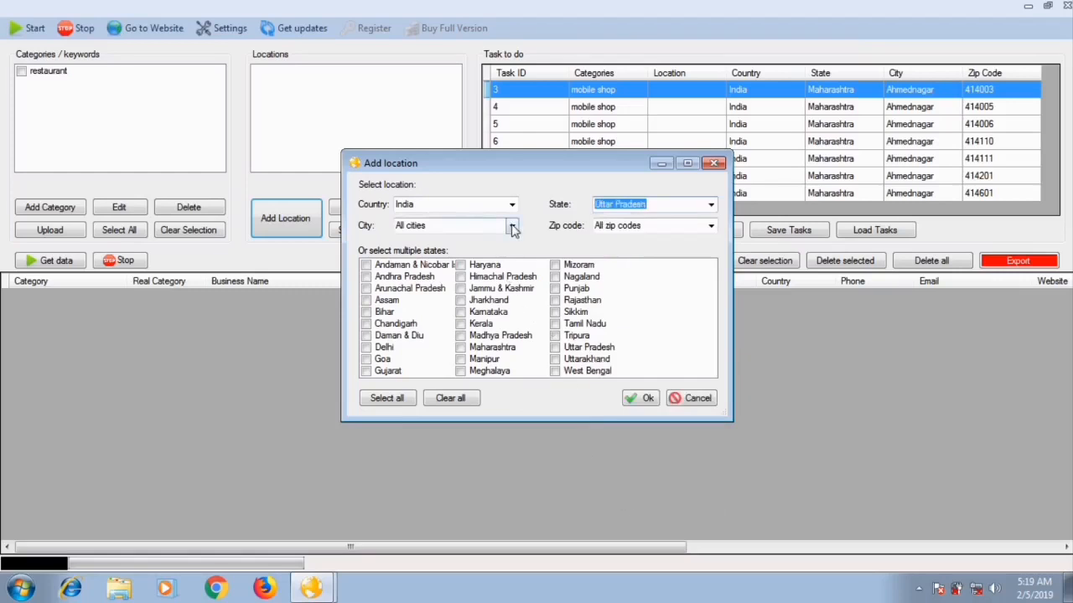
{"action": "left_click", "coordinate": [510, 227]}
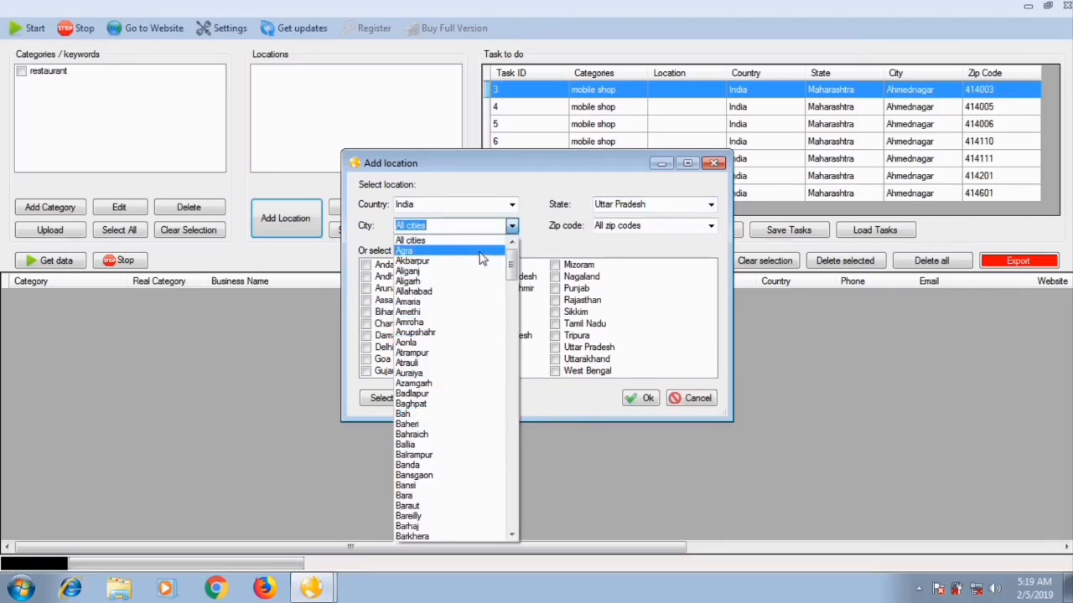
{"action": "left_click", "coordinate": [481, 251]}
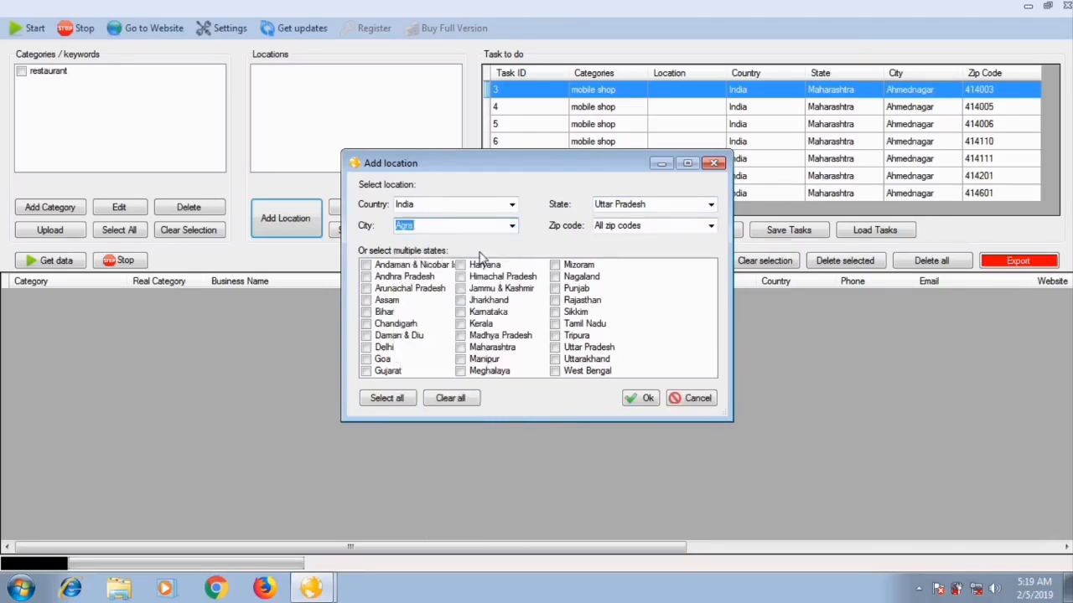
{"action": "left_click", "coordinate": [711, 227]}
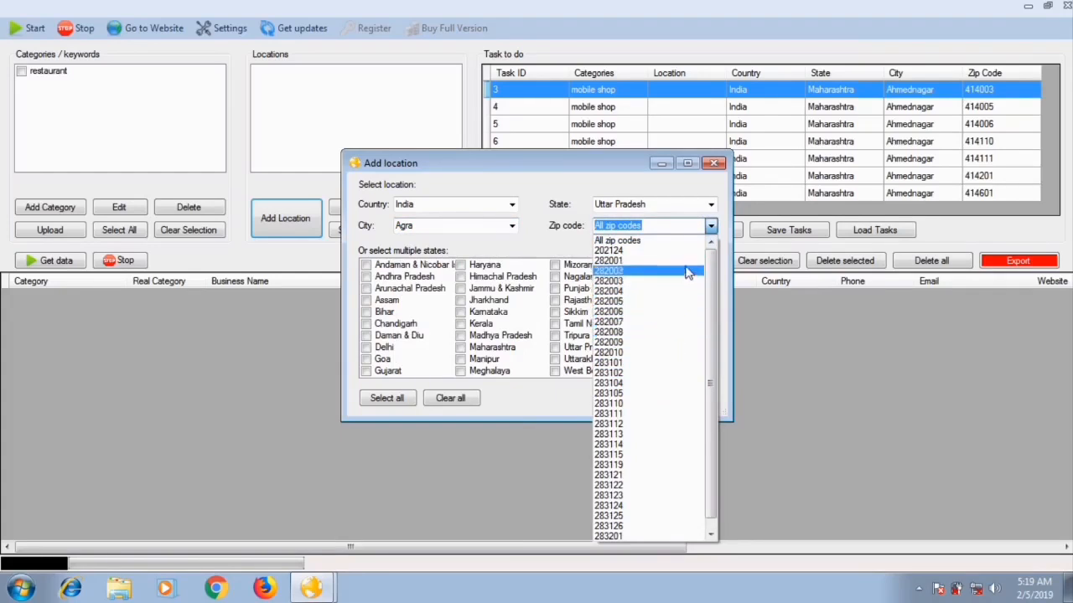
{"action": "left_click", "coordinate": [710, 226]}
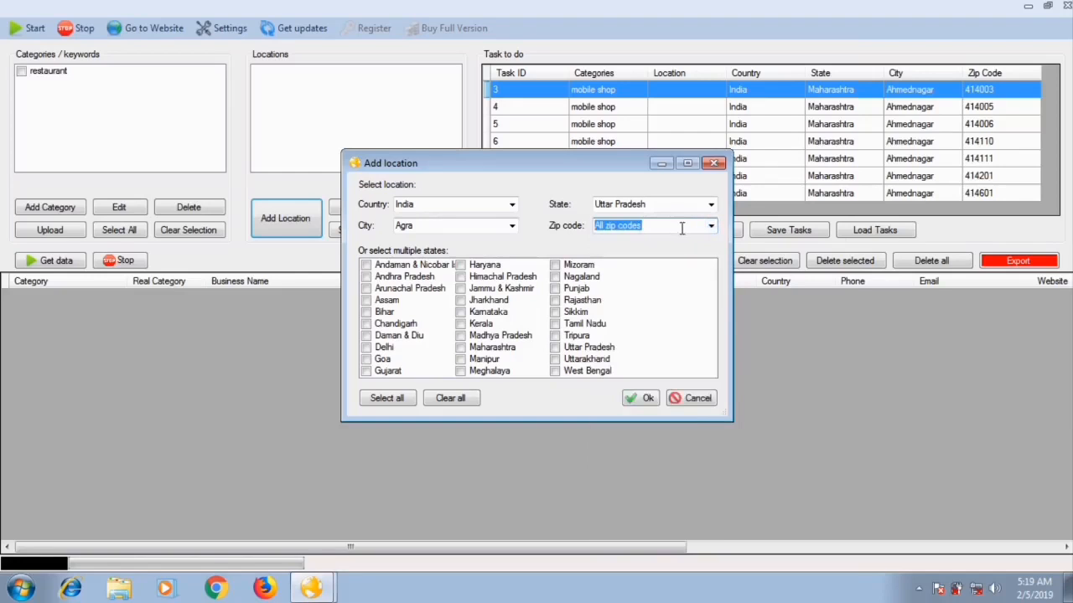
{"action": "left_click", "coordinate": [644, 399]}
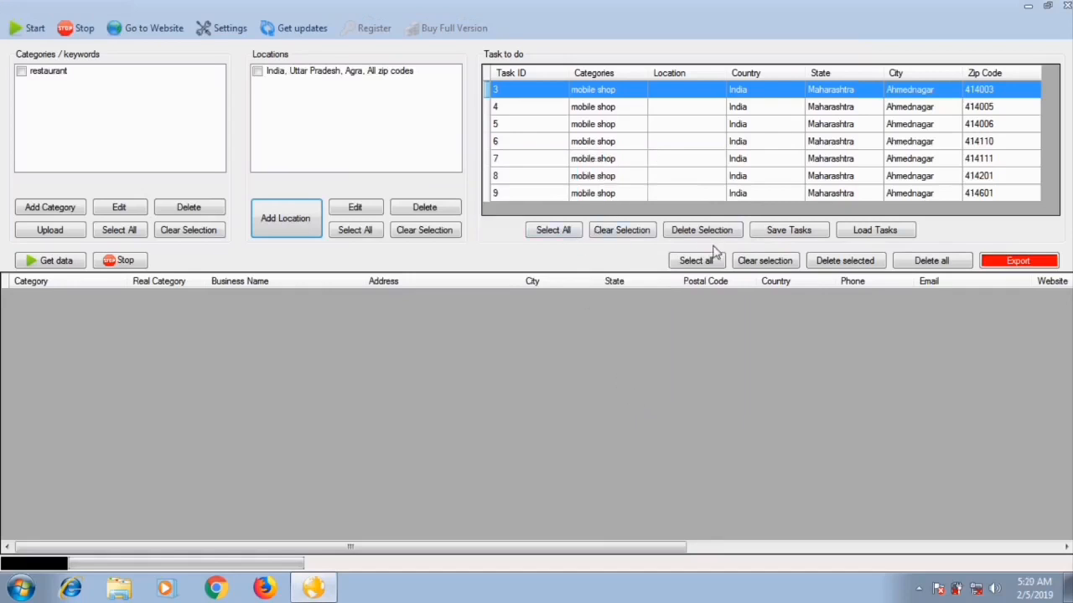
Delete all existing mobile shop tasks and start getting data for the restaurant category in the Agra location.
{"action": "left_click", "coordinate": [567, 234]}
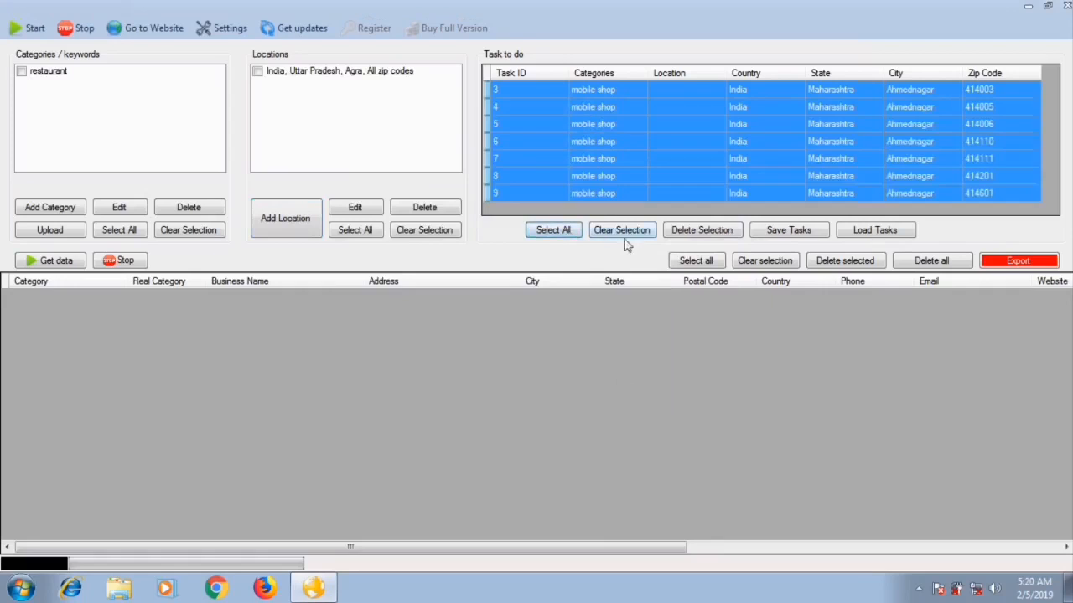
{"action": "left_click", "coordinate": [698, 235]}
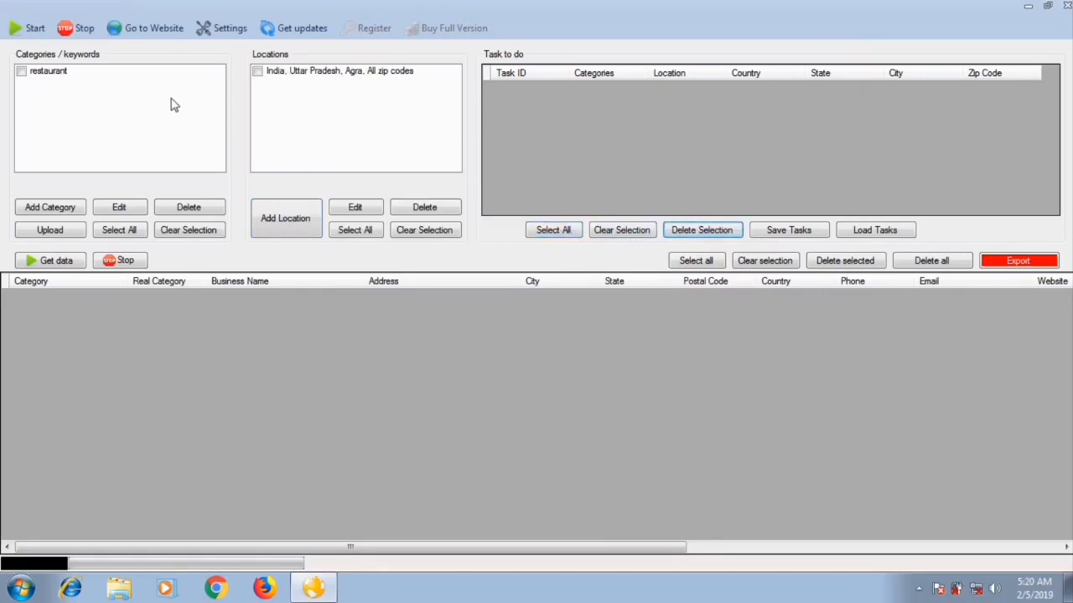
{"action": "left_click", "coordinate": [23, 72]}
{"action": "left_click", "coordinate": [21, 72]}
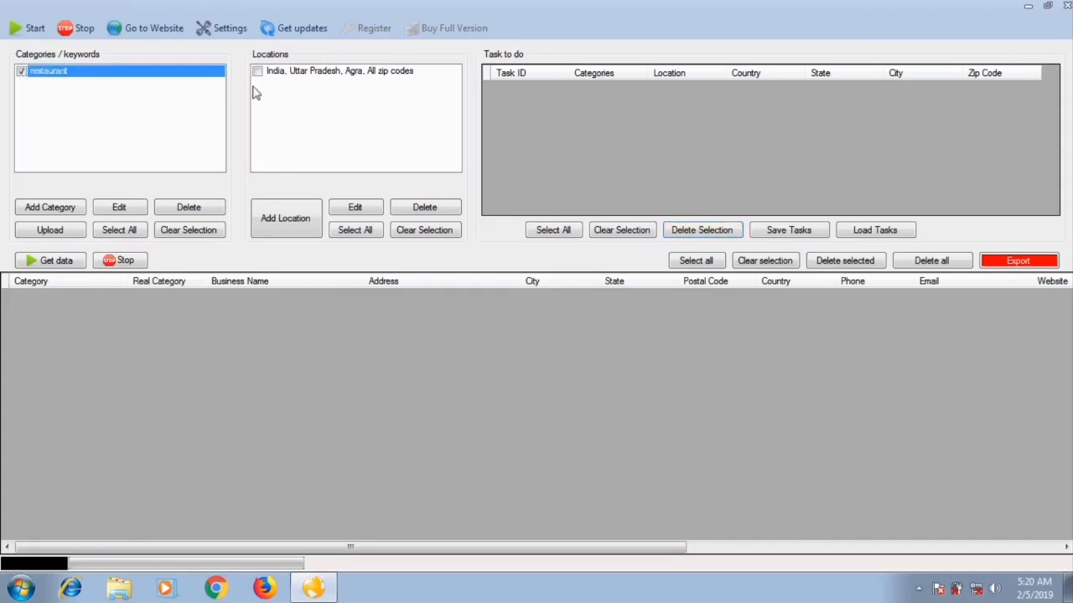
{"action": "left_click", "coordinate": [258, 72]}
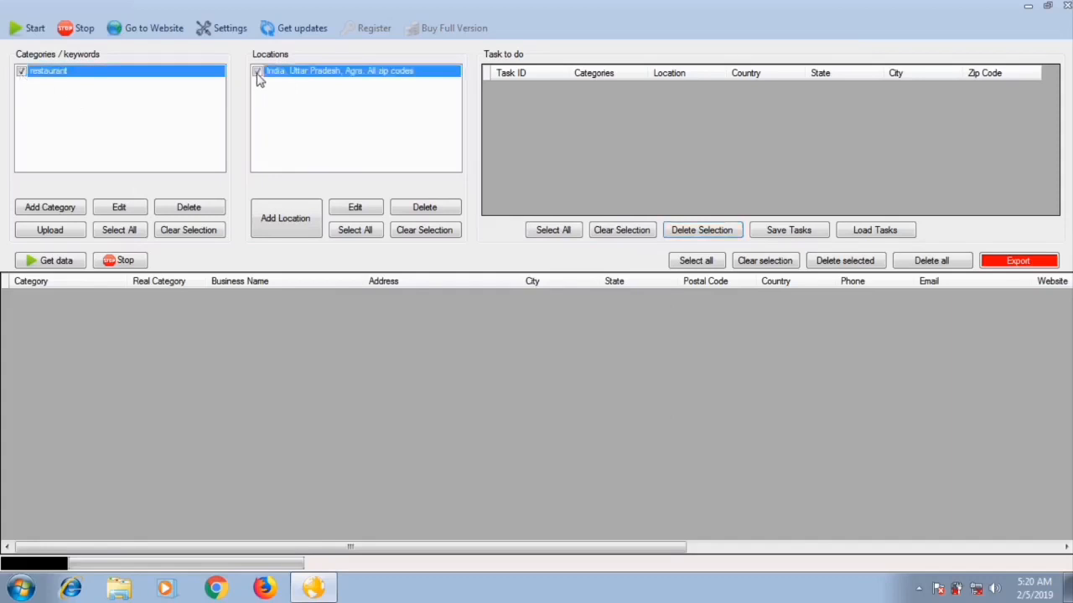
{"action": "left_click", "coordinate": [52, 261]}
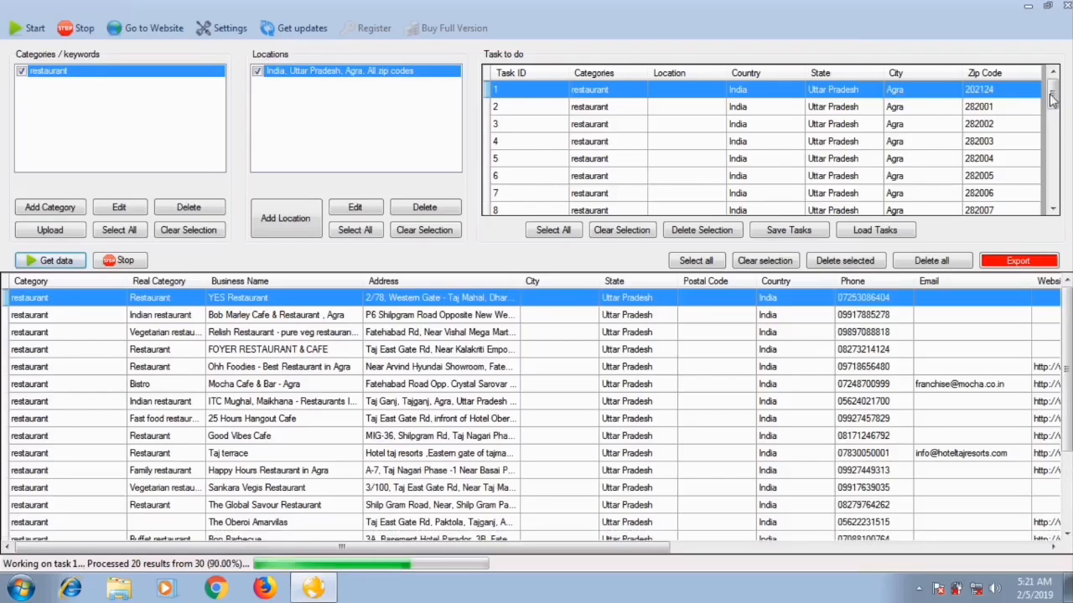
Widen the Address column in the results to show the full addresses, and stop the data extraction.
{"action": "left_click_drag", "start_coordinate": [1053, 99], "coordinate": [1052, 192]}
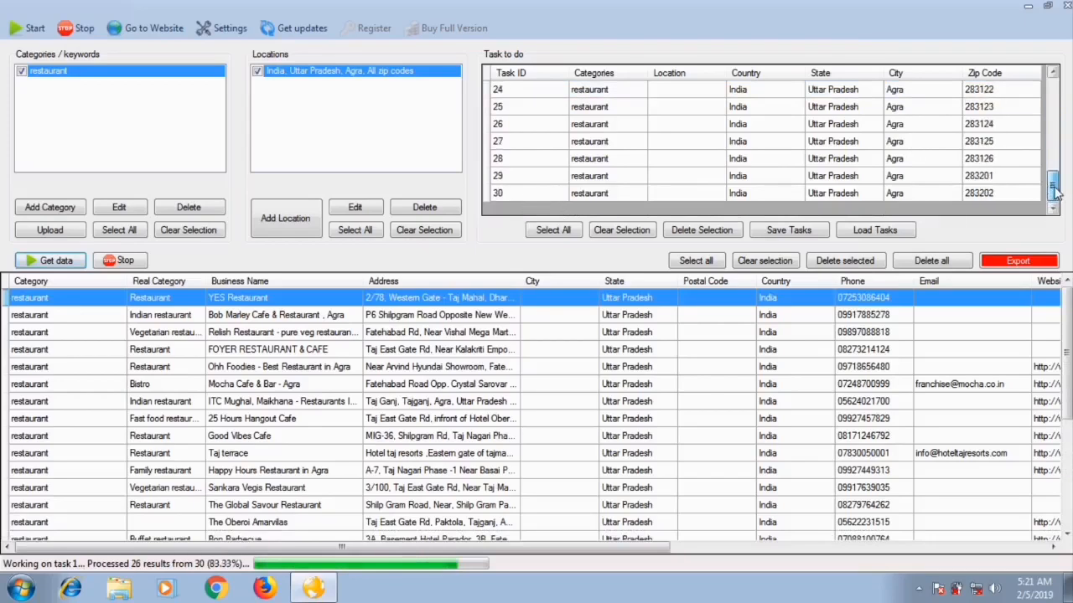
{"action": "left_click_drag", "start_coordinate": [1054, 191], "coordinate": [1055, 96]}
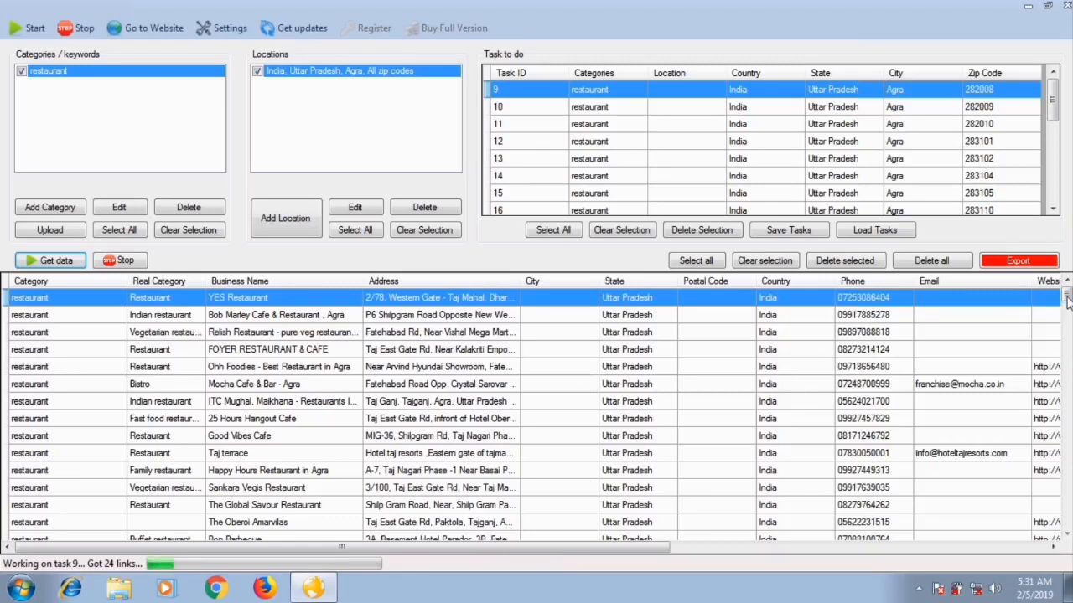
{"action": "mouse_move", "coordinate": [1067, 300]}
{"action": "left_mouse_down"}
{"action": "mouse_move", "coordinate": [1066, 519]}
{"action": "mouse_move", "coordinate": [1058, 359]}
{"action": "mouse_move", "coordinate": [1067, 295]}
{"action": "left_mouse_up"}
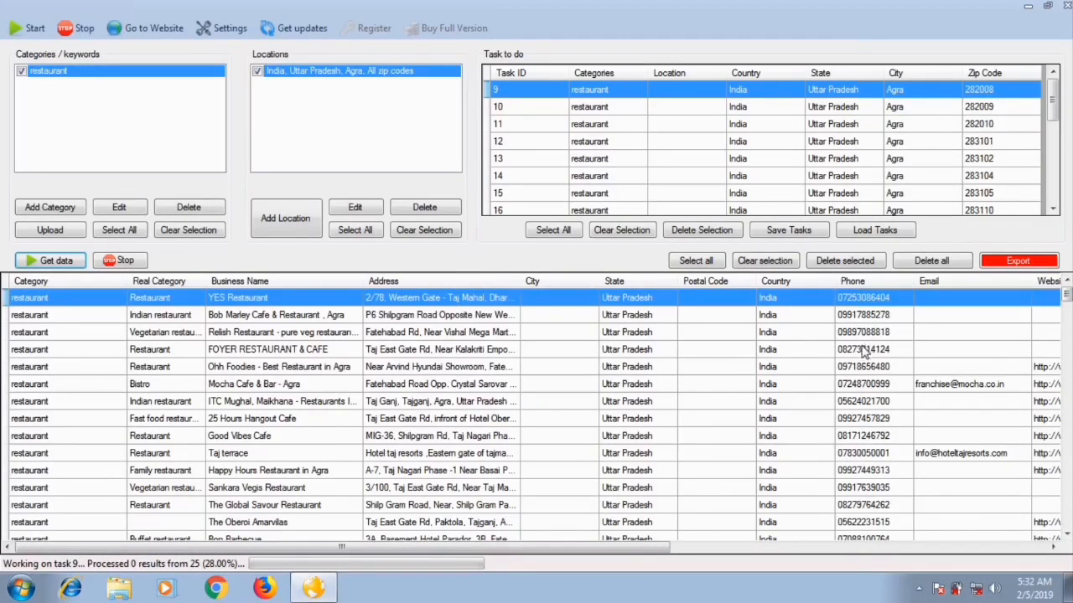
{"action": "left_click_drag", "start_coordinate": [521, 281], "coordinate": [827, 291]}
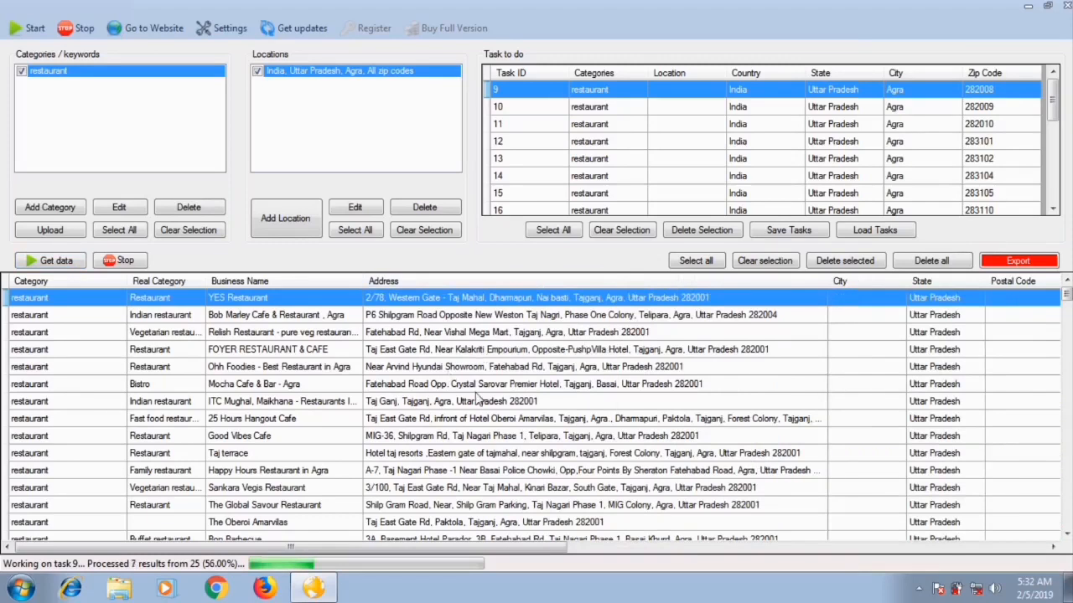
{"action": "left_click", "coordinate": [123, 261]}
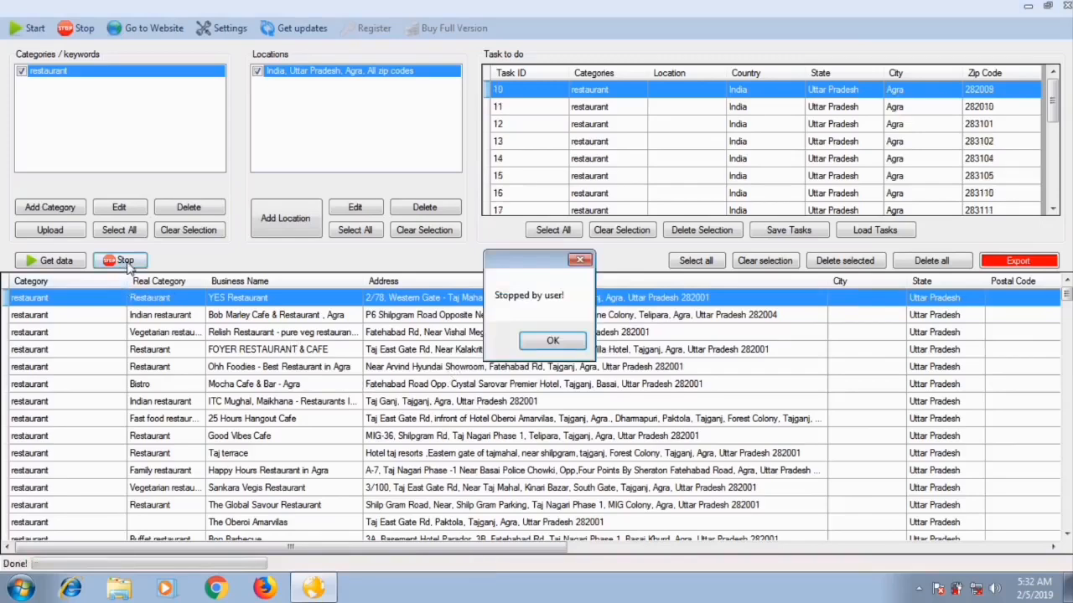
{"action": "left_click", "coordinate": [552, 340]}
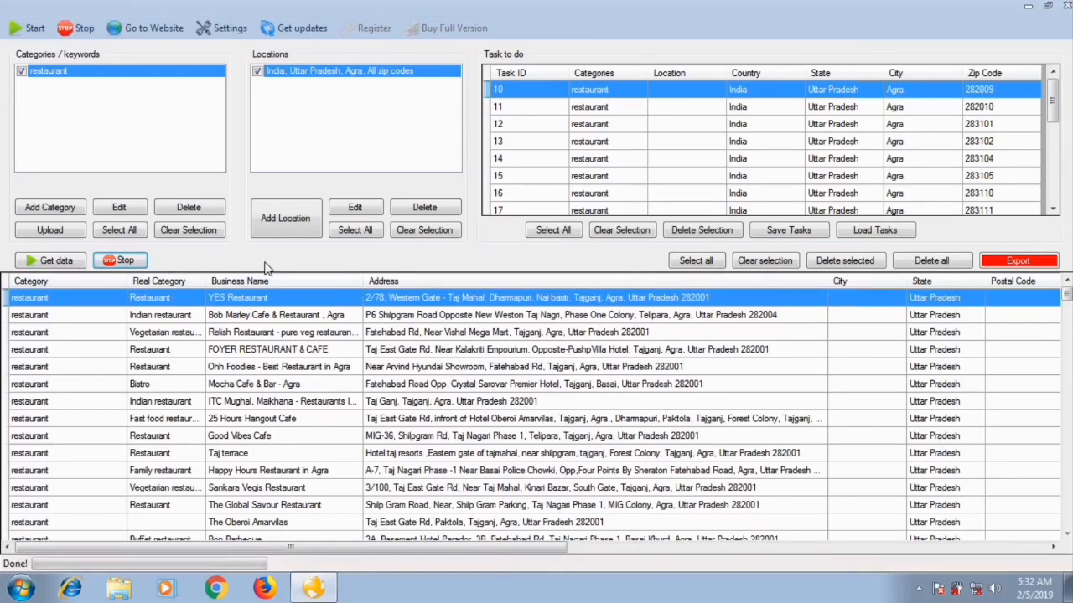
Export all extracted results to the Desktop as an Excel file named "restaurant data".
{"action": "left_click", "coordinate": [695, 260]}
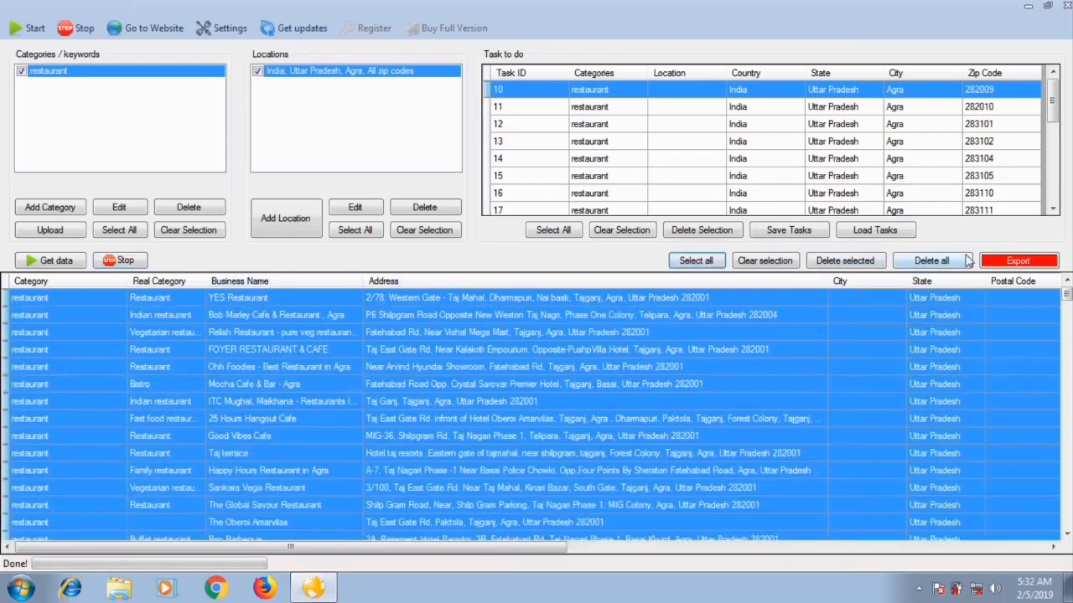
{"action": "left_click", "coordinate": [1014, 260]}
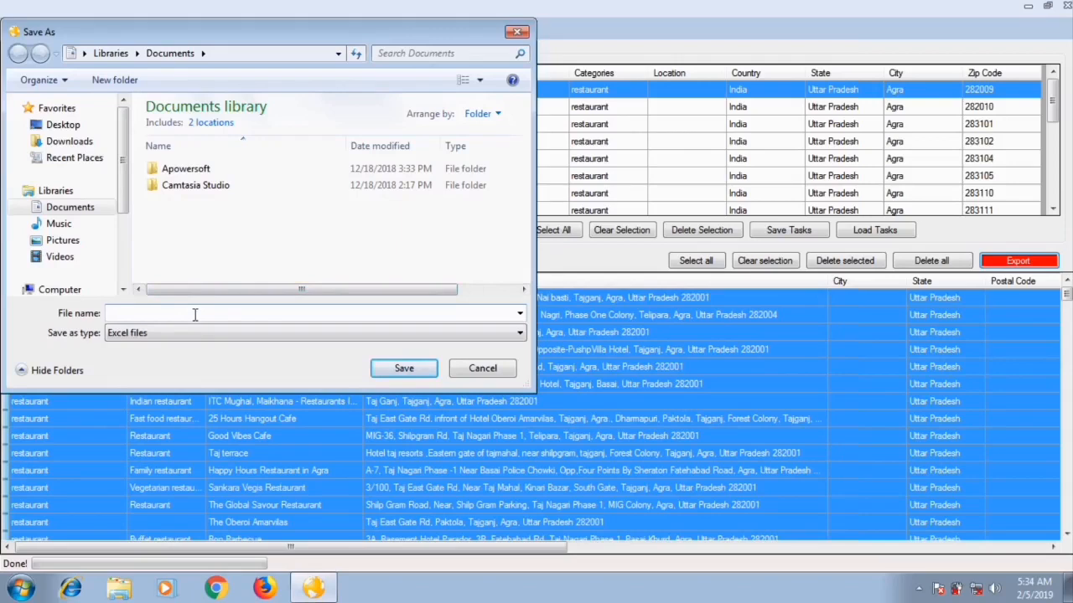
{"action": "type", "text": "restaurant"}
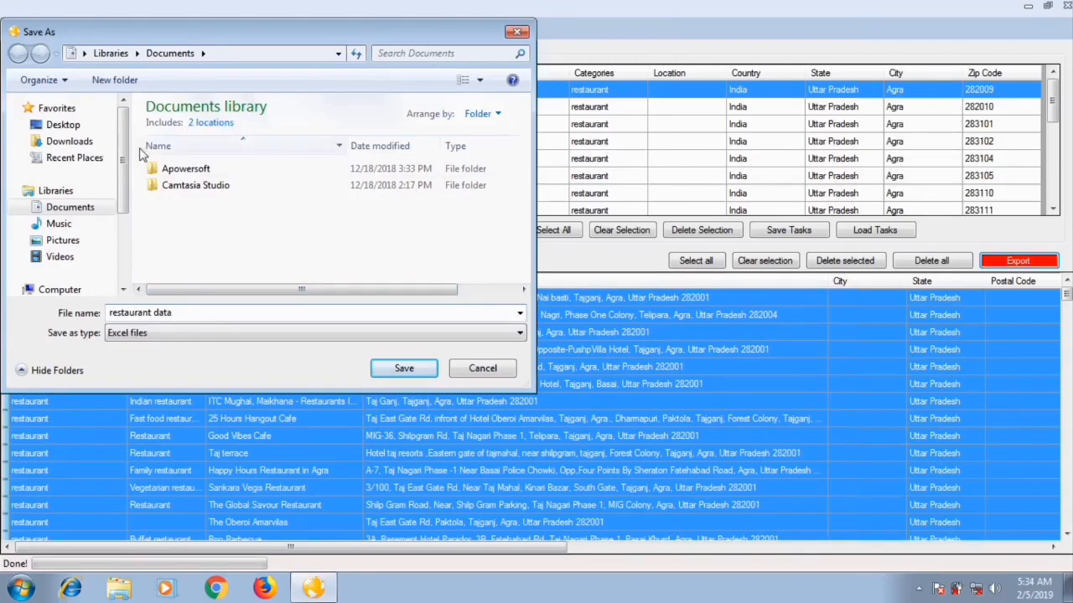
{"action": "left_click", "coordinate": [94, 126]}
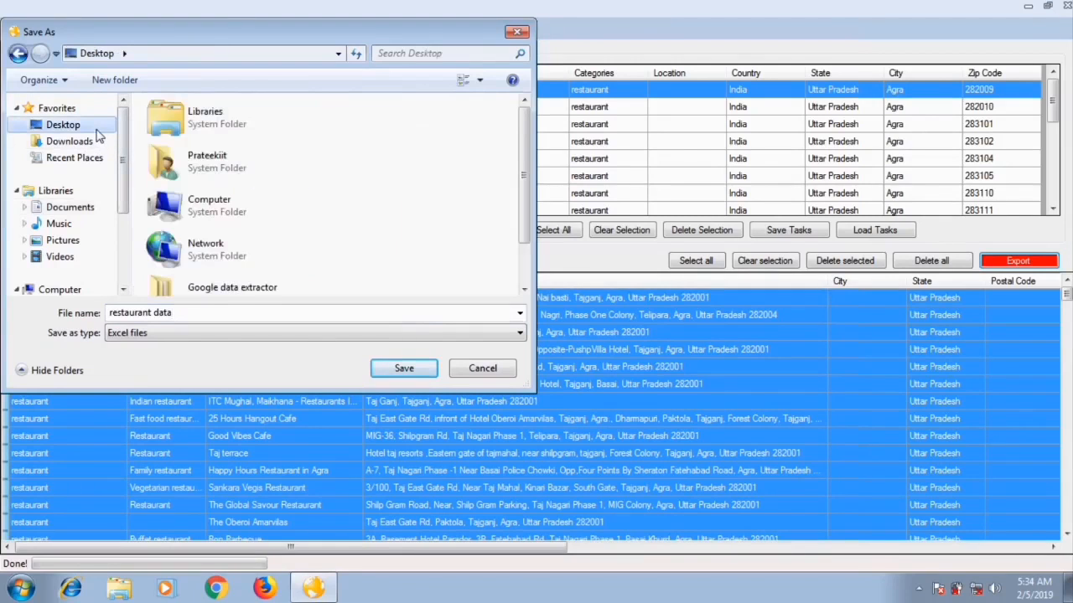
{"action": "left_click", "coordinate": [403, 371]}
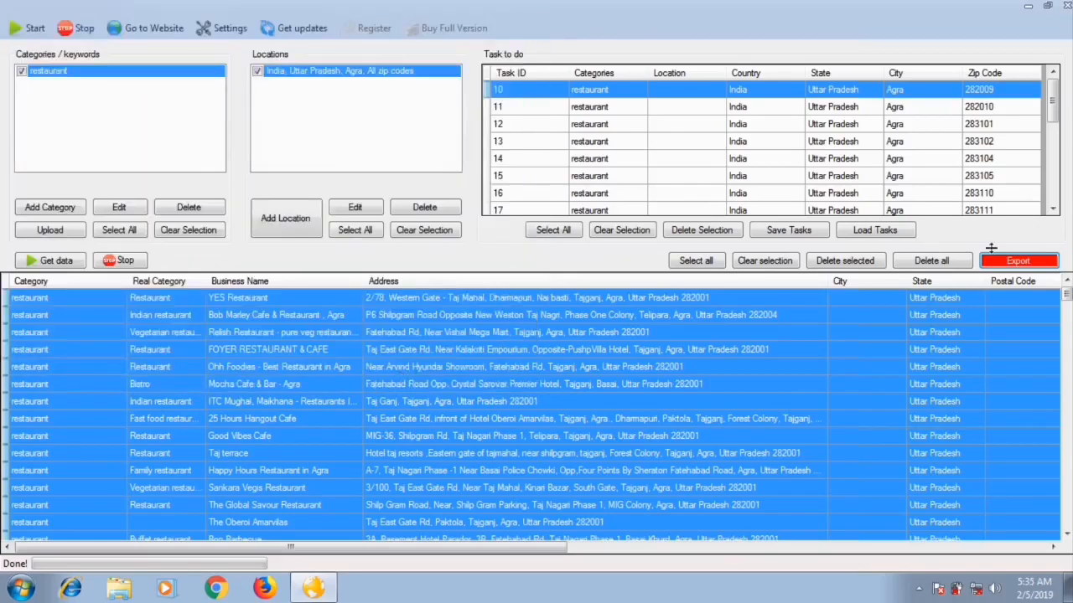
Minimize the extractor and open the exported "restaurant data" file from the desktop in Excel.
{"action": "left_click", "coordinate": [1028, 7]}
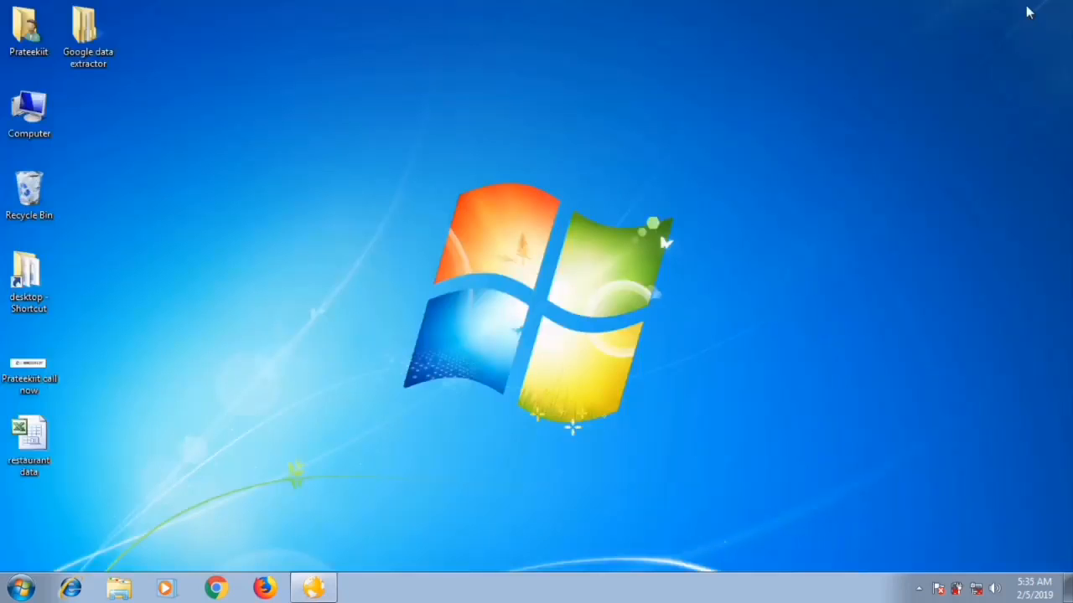
{"action": "double_click", "coordinate": [29, 444]}
{"action": "left_click", "coordinate": [467, 334]}
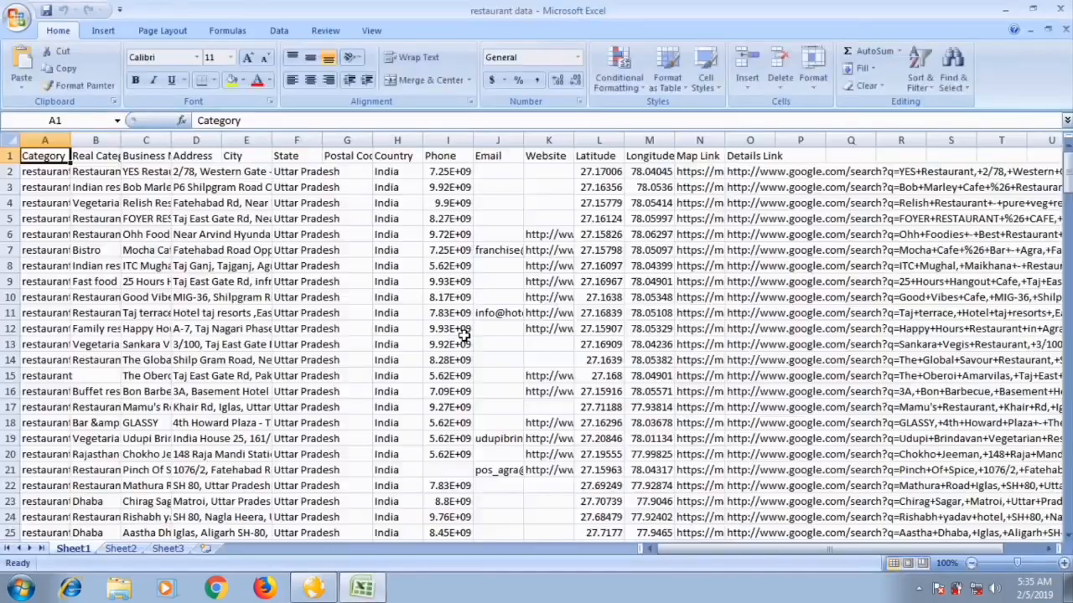
Fit the Phone column to its contents to read the full numbers, and close the workbook without saving.
{"action": "double_click", "coordinate": [472, 140]}
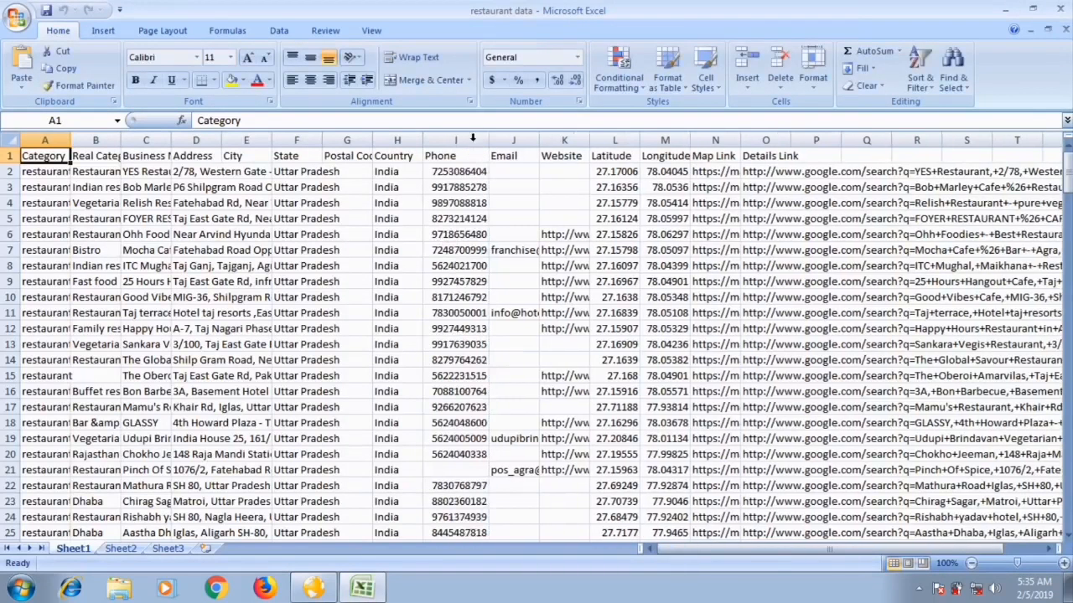
{"action": "left_click_drag", "start_coordinate": [1067, 158], "coordinate": [1067, 155]}
{"action": "left_click", "coordinate": [1060, 10]}
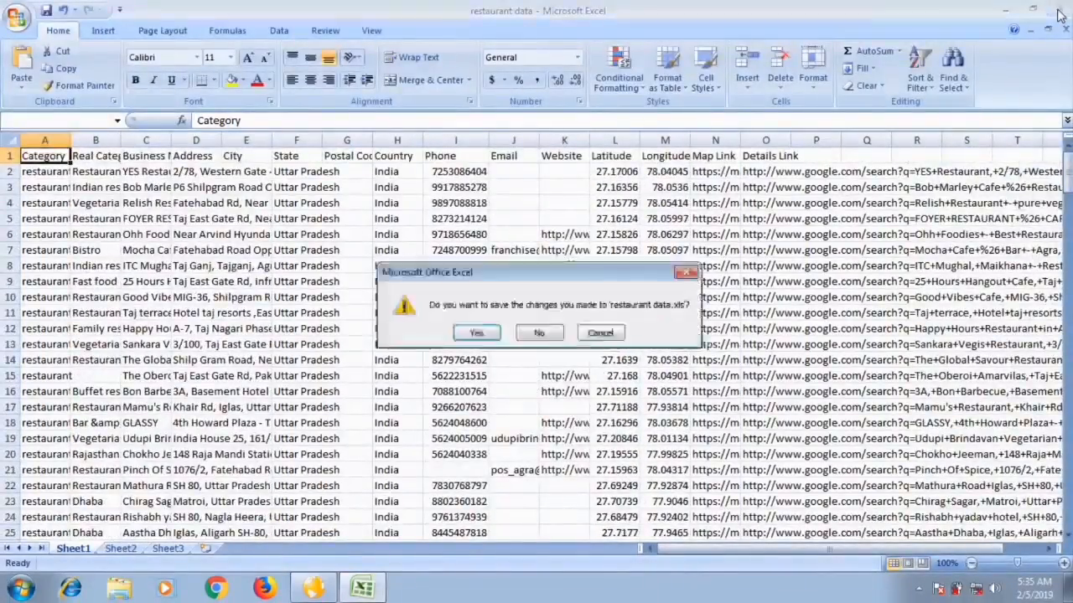
{"action": "left_click", "coordinate": [555, 335]}
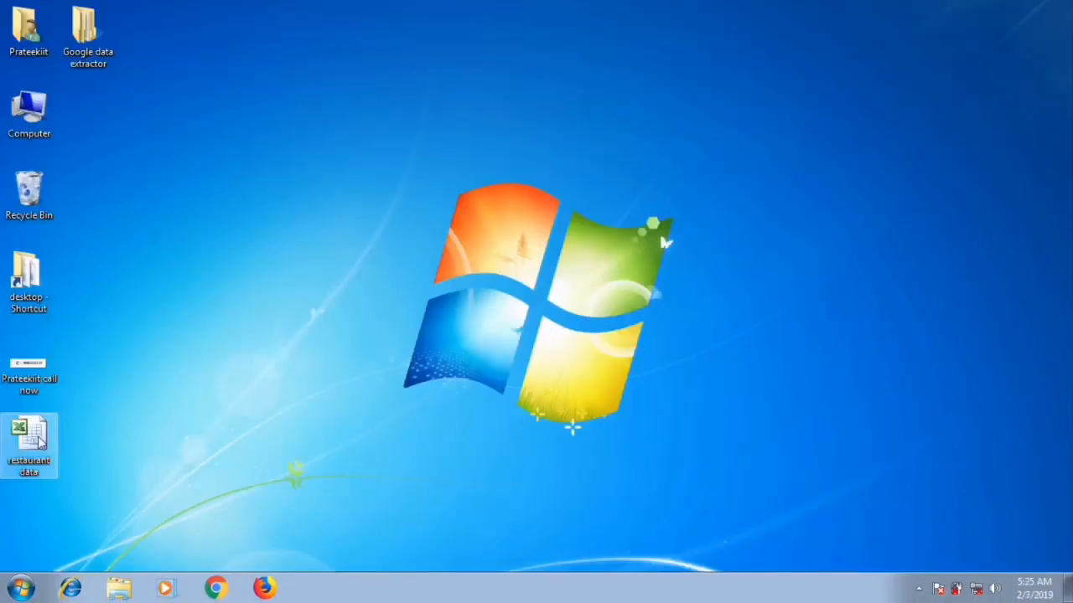
Open the "restaurant data" file from the desktop in Excel, fit the Phone column to its contents and copy the whole column.
{"action": "double_click", "coordinate": [28, 444]}
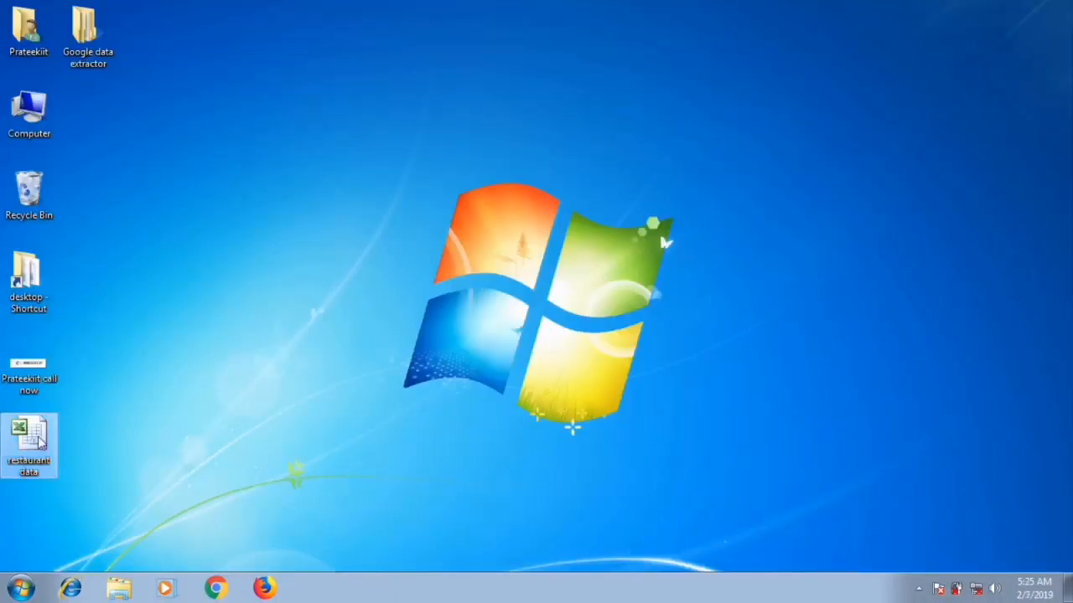
{"action": "left_click", "coordinate": [491, 334]}
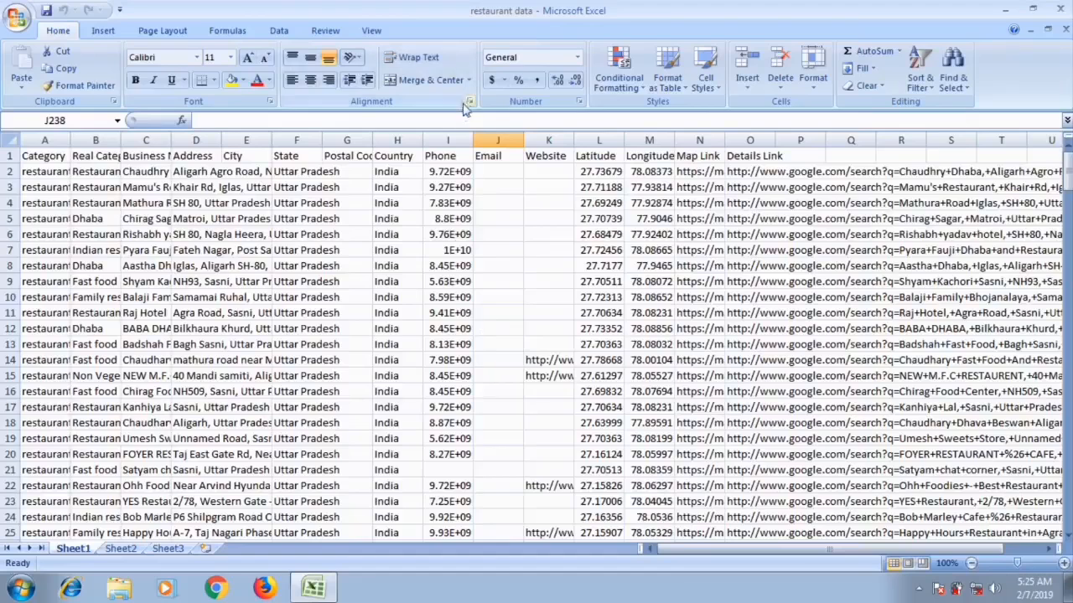
{"action": "double_click", "coordinate": [473, 140]}
{"action": "right_click", "coordinate": [457, 142]}
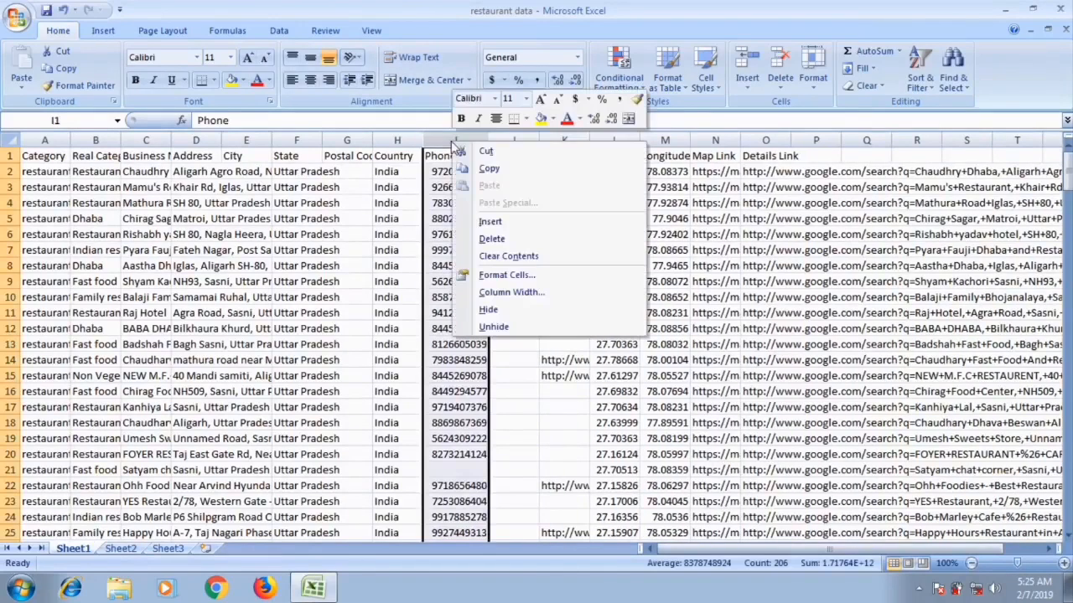
{"action": "left_click", "coordinate": [488, 169]}
Switch to Firefox and open the trackmobile.in Mobile Number Extractor page in a new tab.
{"action": "left_click", "coordinate": [264, 589]}
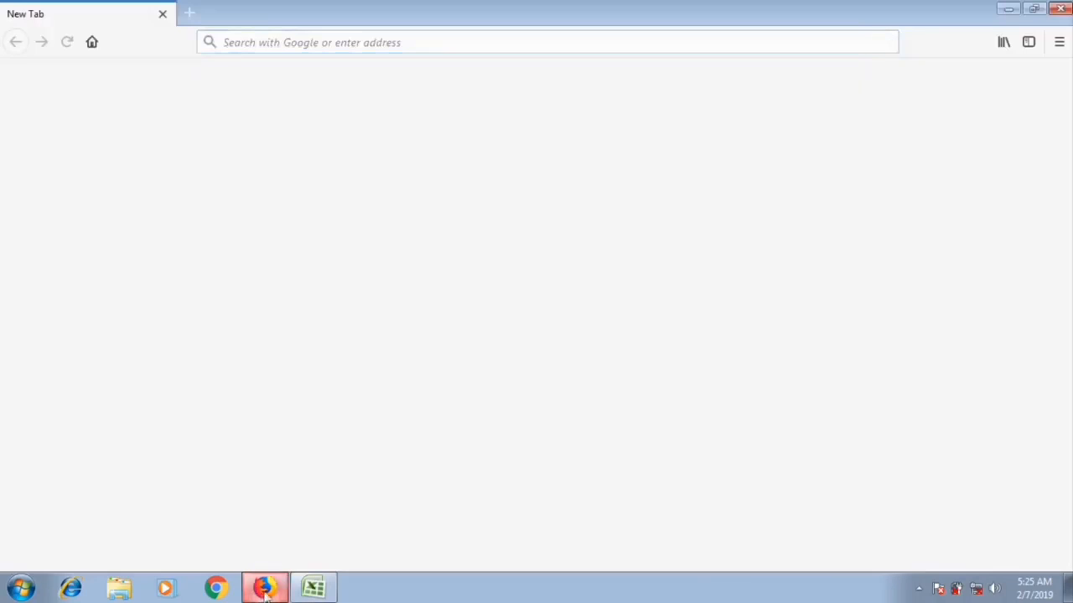
{"action": "left_click", "coordinate": [189, 17]}
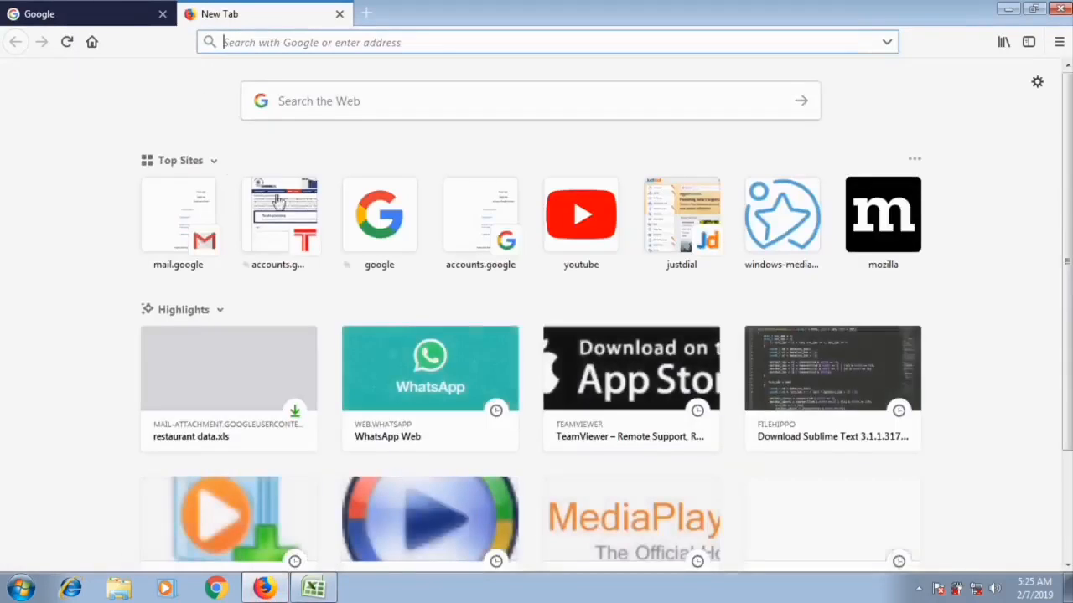
{"action": "left_click", "coordinate": [291, 206]}
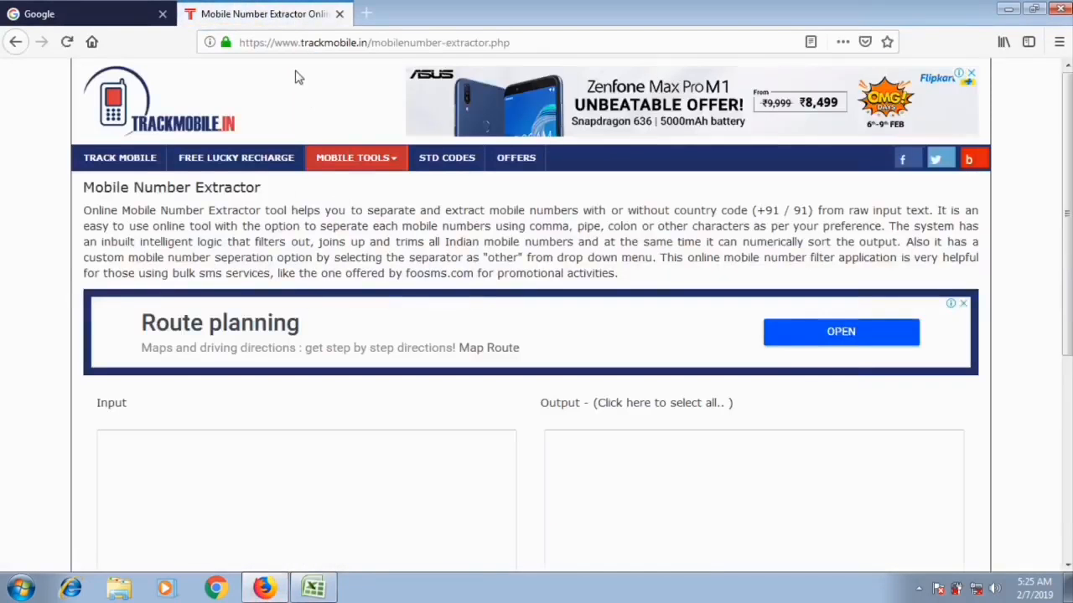
Paste the copied phone numbers into the Mobile Number Extractor's Input box and extract the mobile numbers.
{"action": "scroll", "coordinate": [336, 184], "scroll_direction": "down", "scroll_amount": 3}
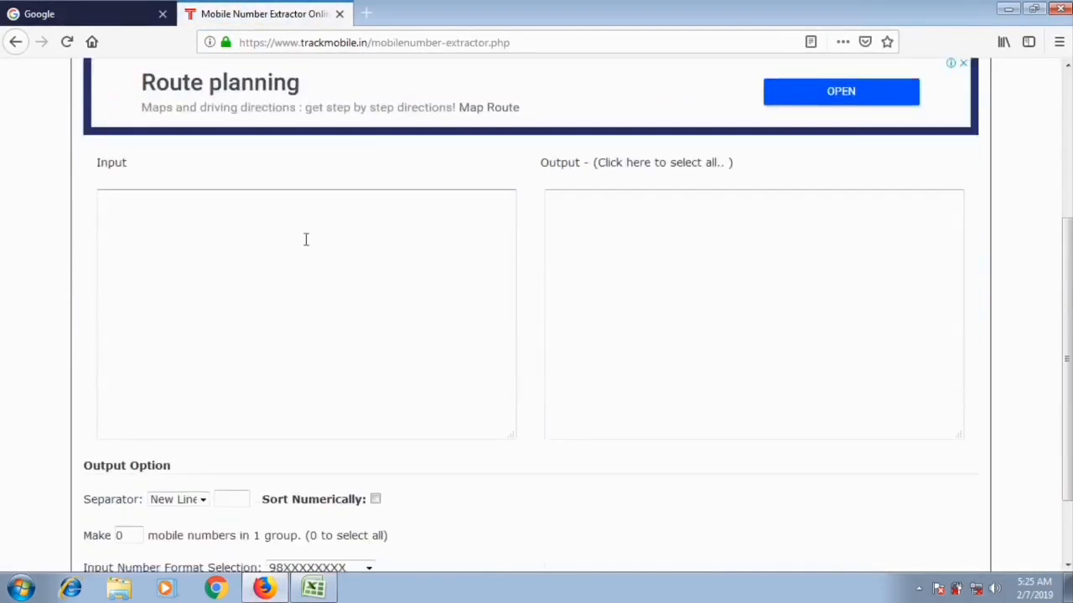
{"action": "right_click", "coordinate": [200, 261]}
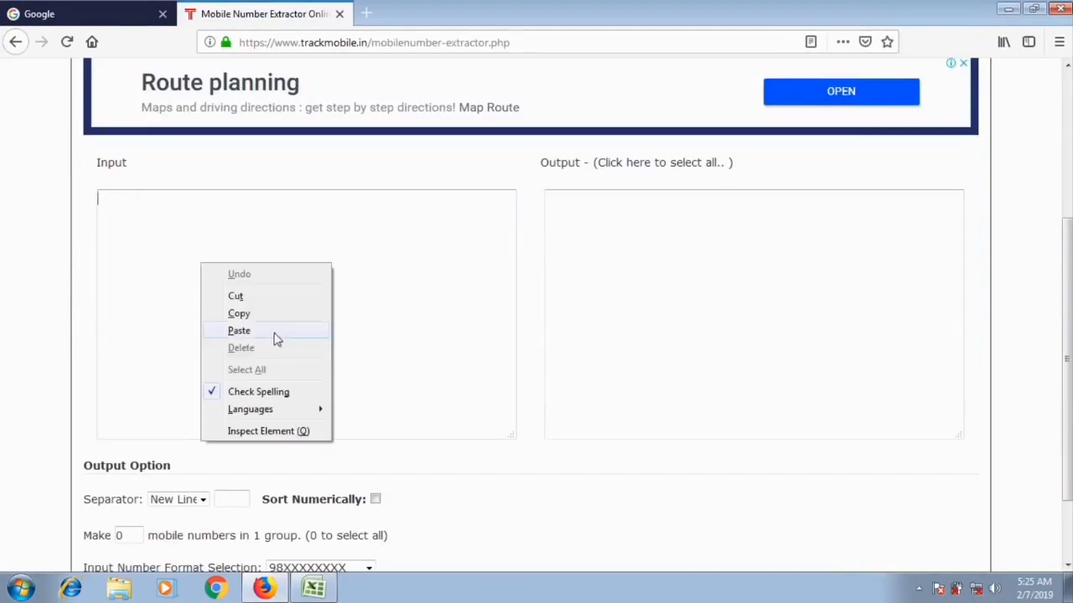
{"action": "left_click", "coordinate": [239, 331]}
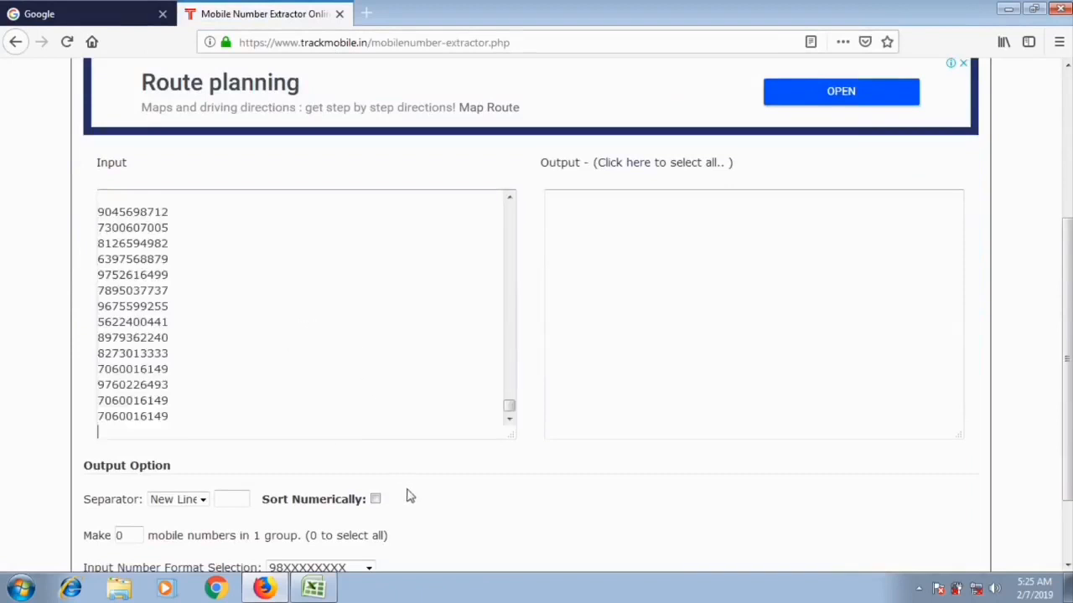
{"action": "scroll", "coordinate": [410, 495], "scroll_direction": "down", "scroll_amount": 2}
{"action": "left_click", "coordinate": [374, 505]}
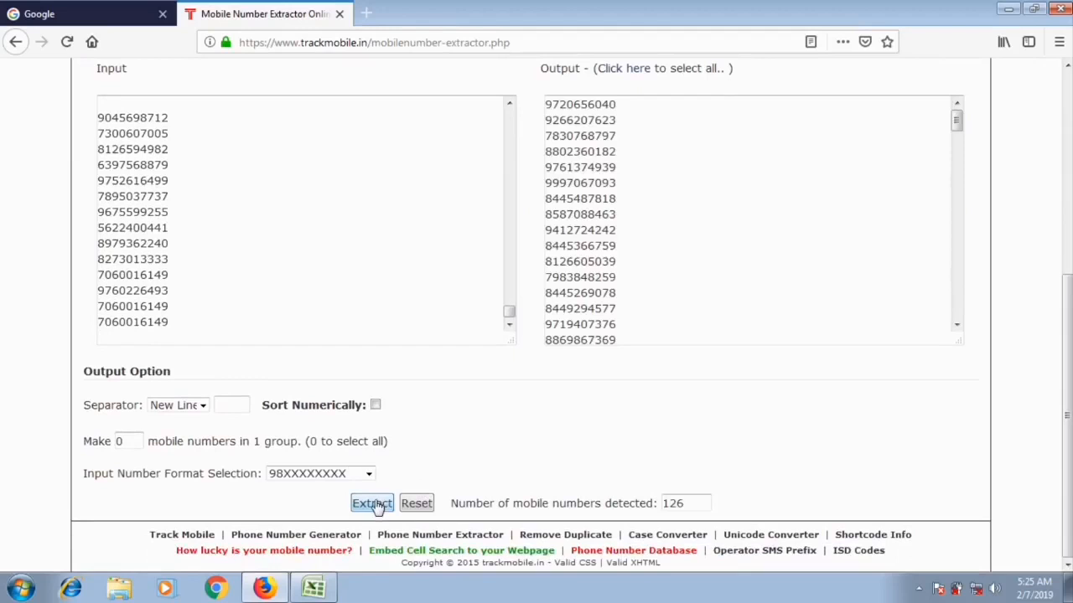
Compare the input numbers with the extracted mobile numbers, and copy the entire Output list.
{"action": "scroll", "coordinate": [568, 440], "scroll_direction": "up", "scroll_amount": 3}
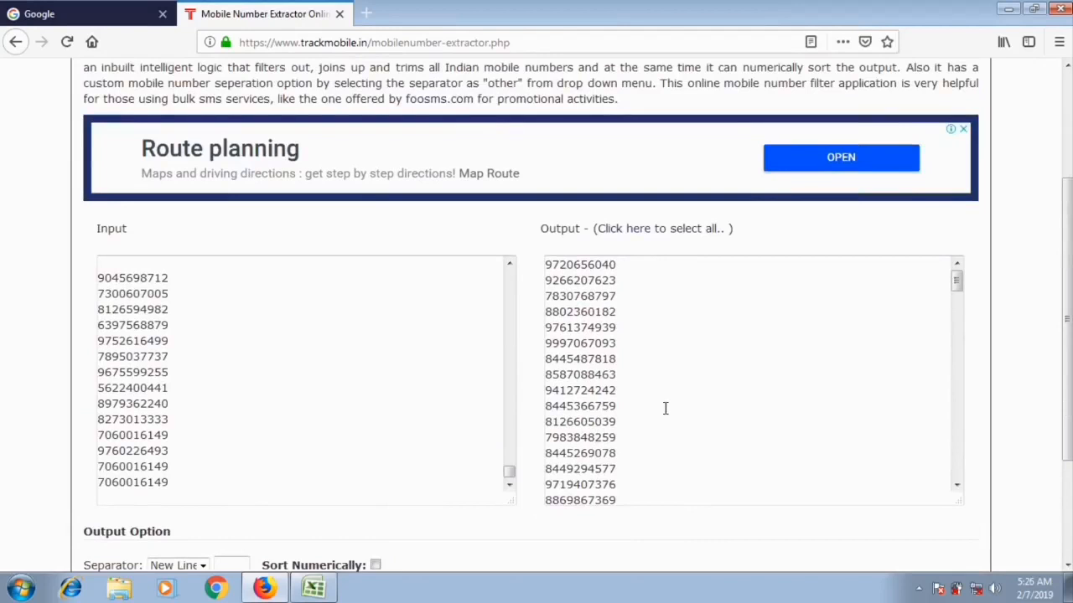
{"action": "scroll", "coordinate": [350, 388], "scroll_direction": "up", "scroll_amount": 2}
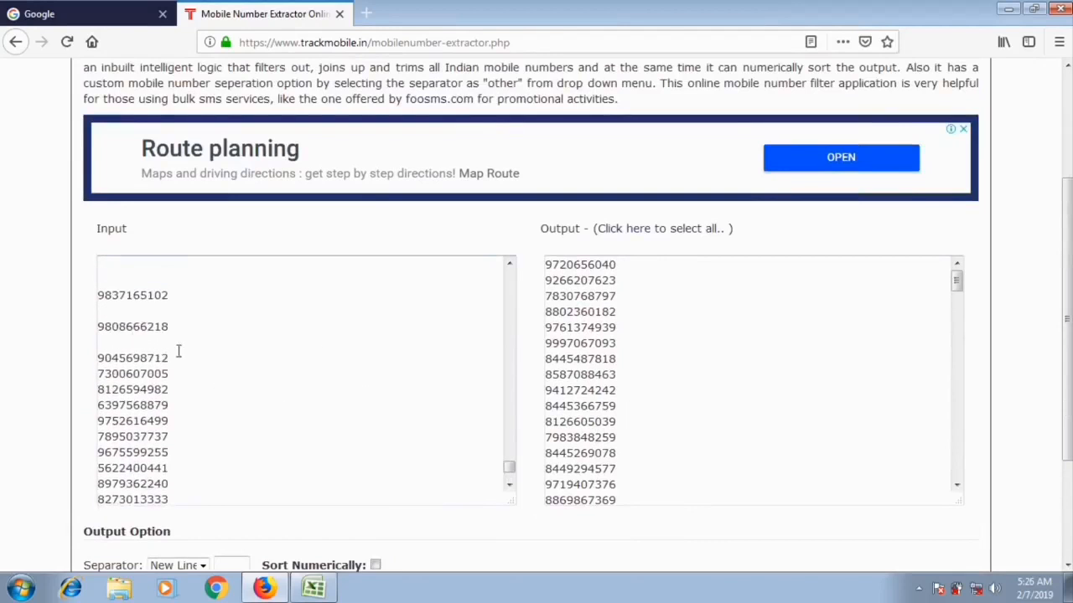
{"action": "scroll", "coordinate": [670, 384], "scroll_direction": "down", "scroll_amount": 20}
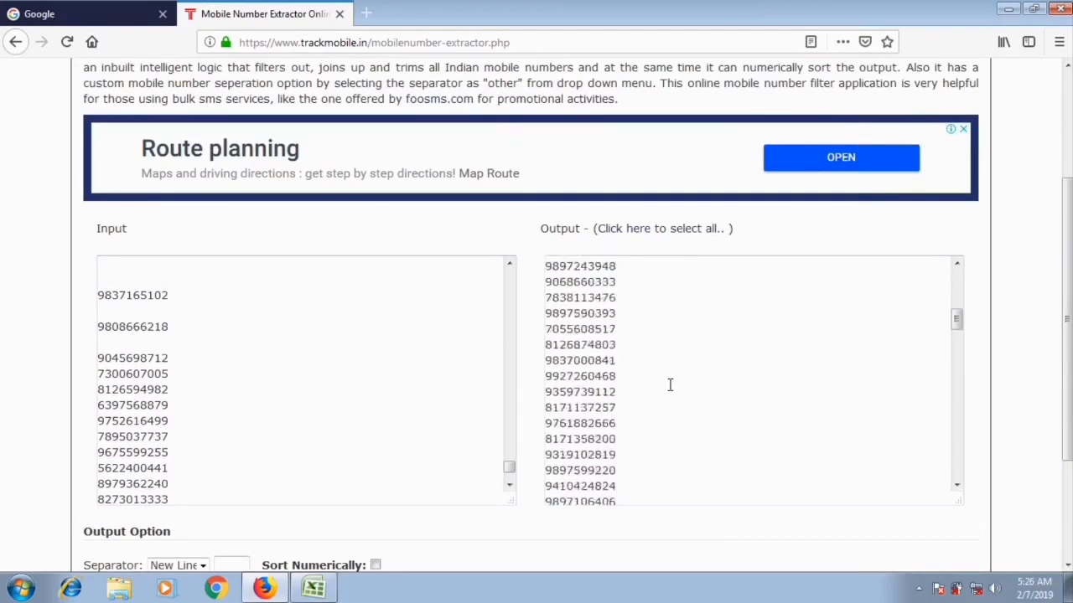
{"action": "scroll", "coordinate": [670, 385], "scroll_direction": "up", "scroll_amount": 20}
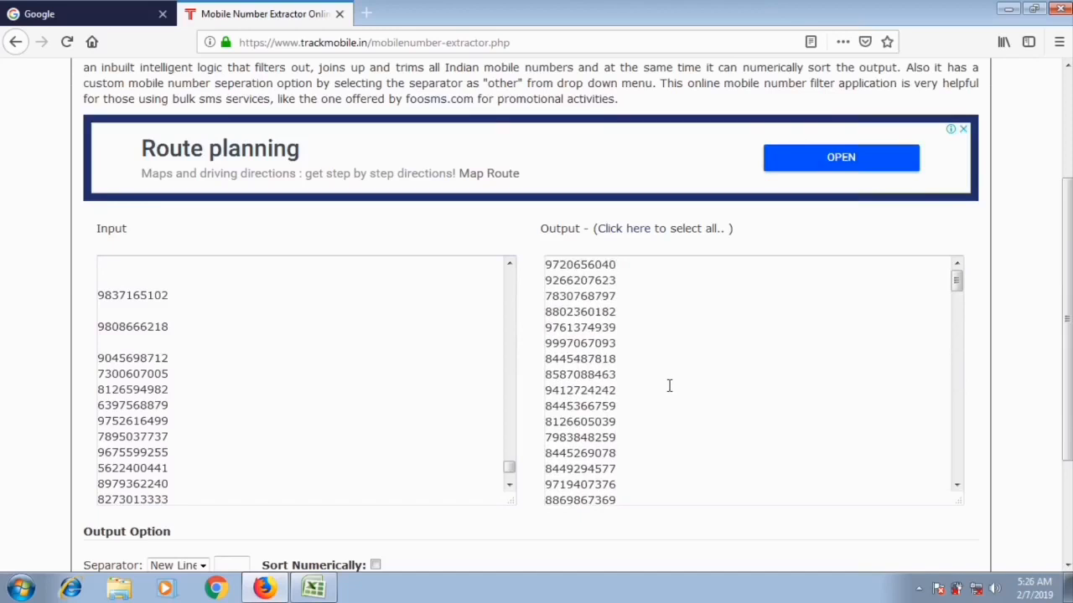
{"action": "key", "text": "ctrl+a"}
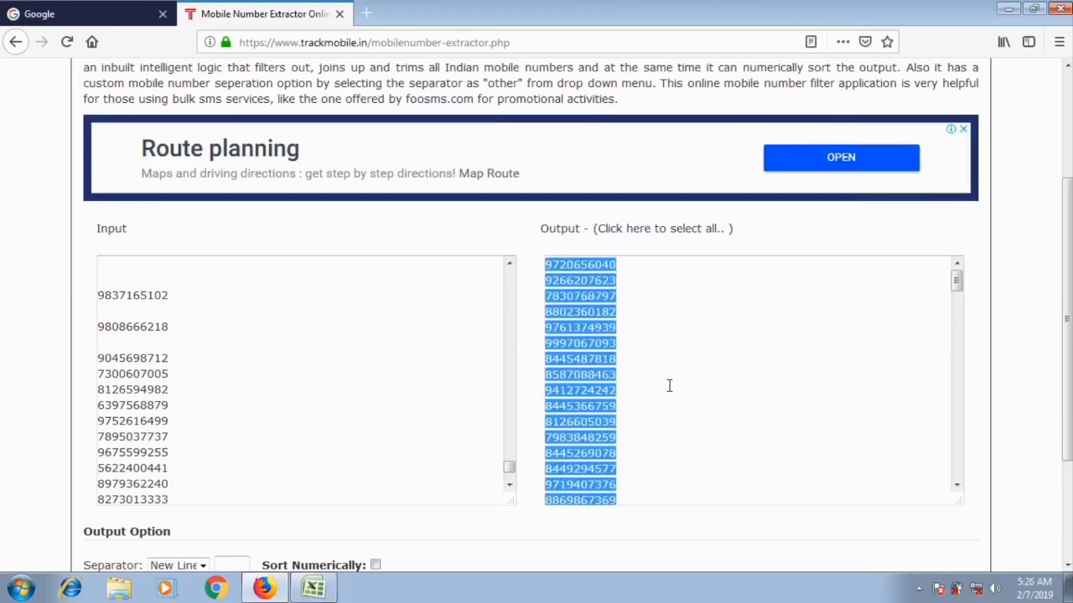
{"action": "right_click", "coordinate": [594, 377]}
{"action": "left_click", "coordinate": [653, 430]}
Switch back to Excel, paste the extracted mobile numbers into Sheet2 from cell A1, and fit column A to its contents.
{"action": "left_click", "coordinate": [332, 589]}
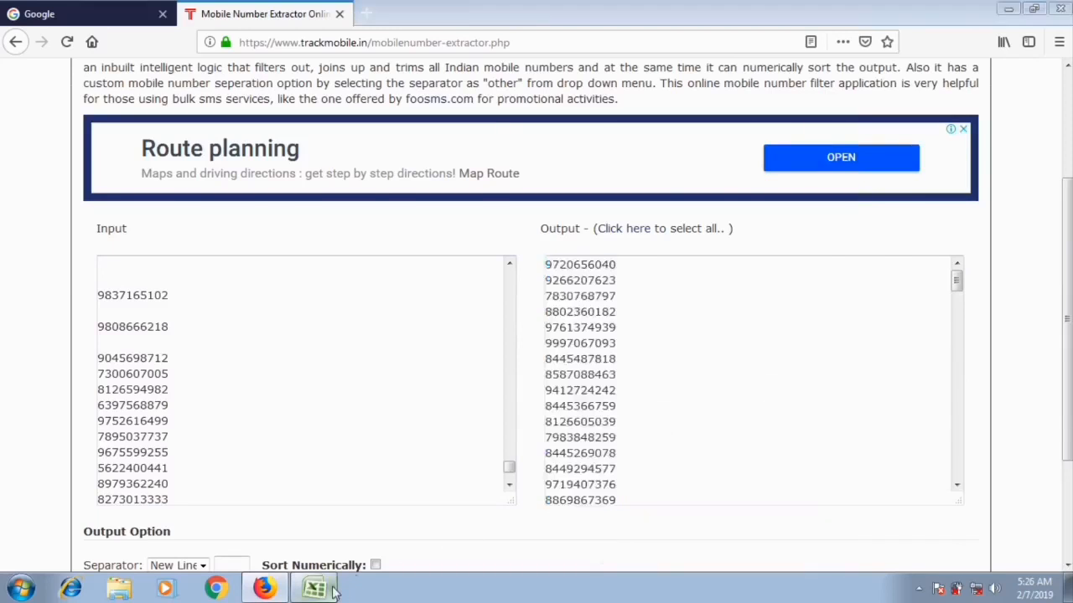
{"action": "left_click", "coordinate": [120, 548]}
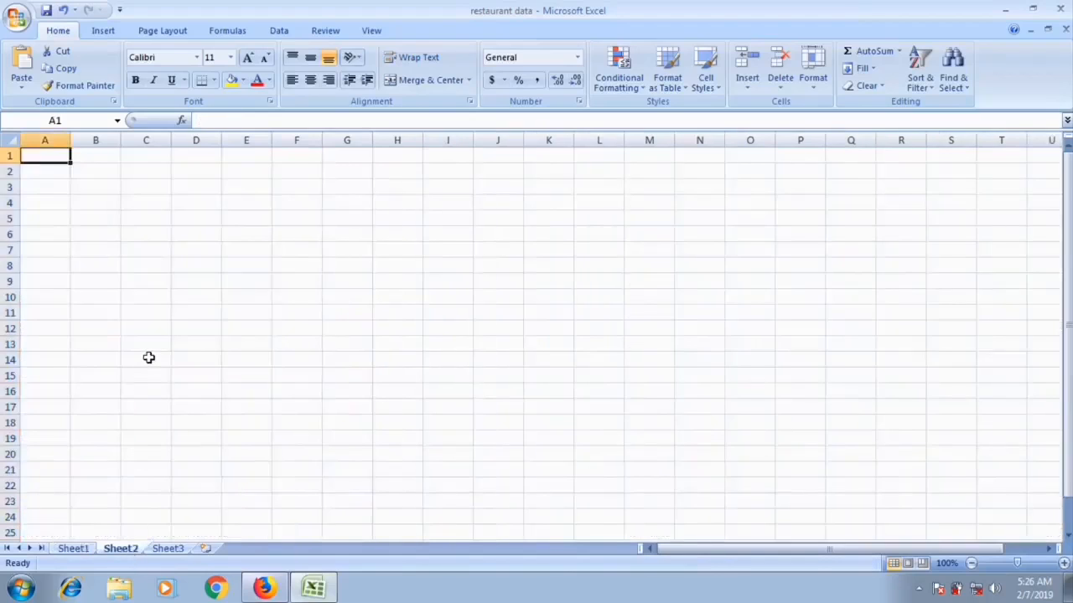
{"action": "key", "text": "ctrl+v"}
{"action": "double_click", "coordinate": [70, 140]}
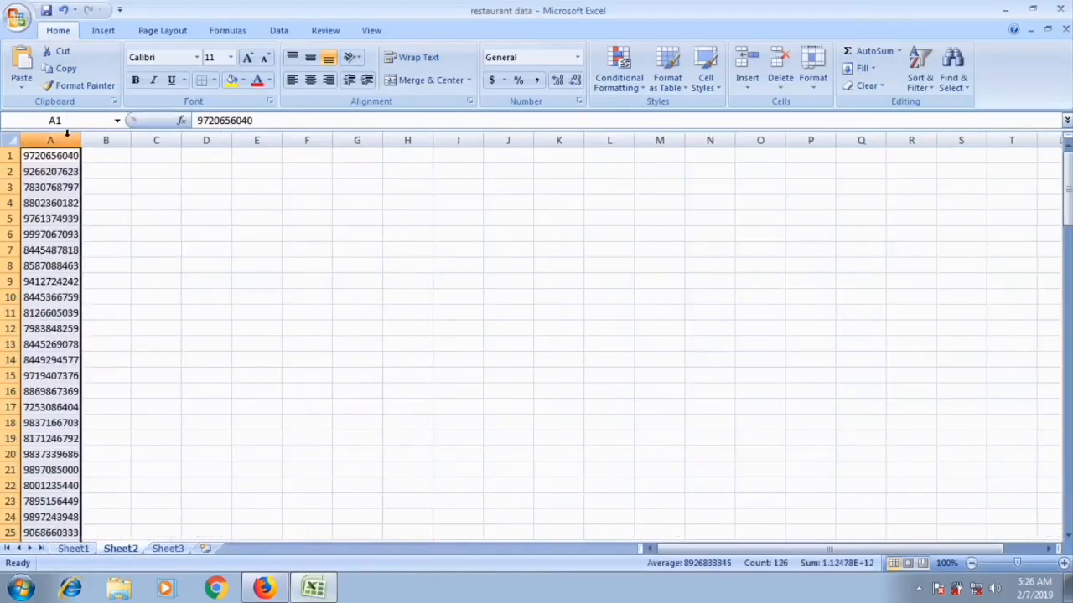
{"action": "scroll", "coordinate": [186, 234], "scroll_direction": "down", "scroll_amount": 20}
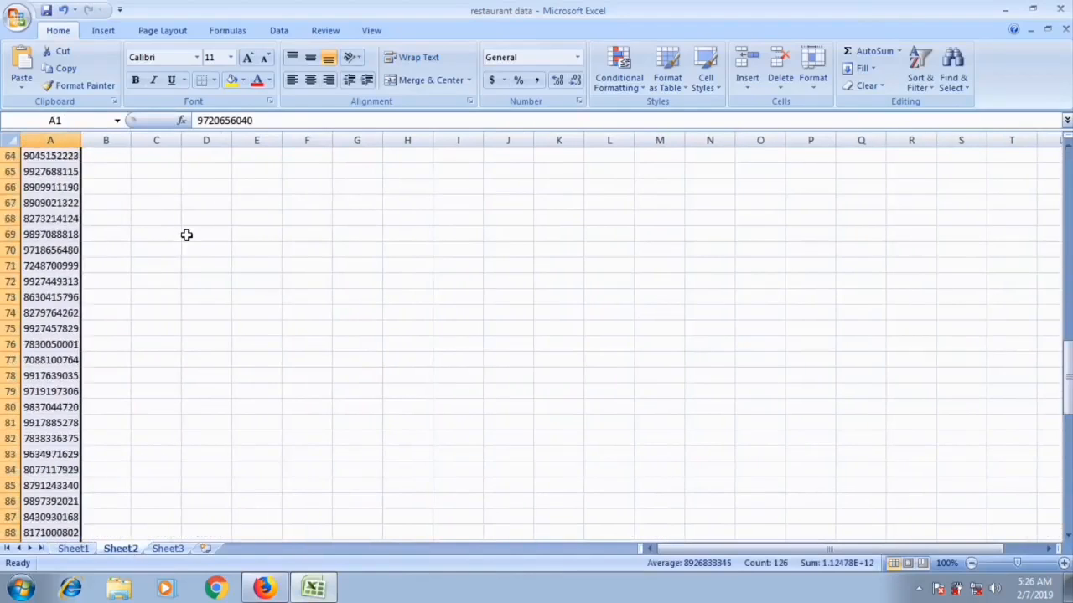
{"action": "scroll", "coordinate": [186, 235], "scroll_direction": "up", "scroll_amount": 19}
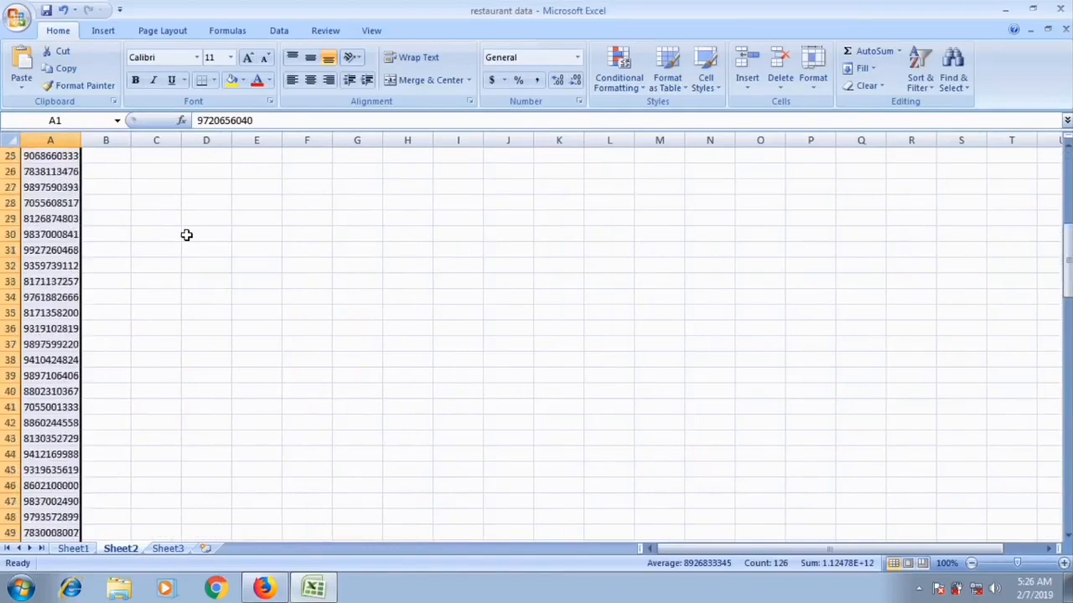
Close the "restaurant data" workbook and the browser with all its tabs, and return to the data extractor window.
{"action": "left_click", "coordinate": [1061, 8]}
{"action": "left_click", "coordinate": [474, 332]}
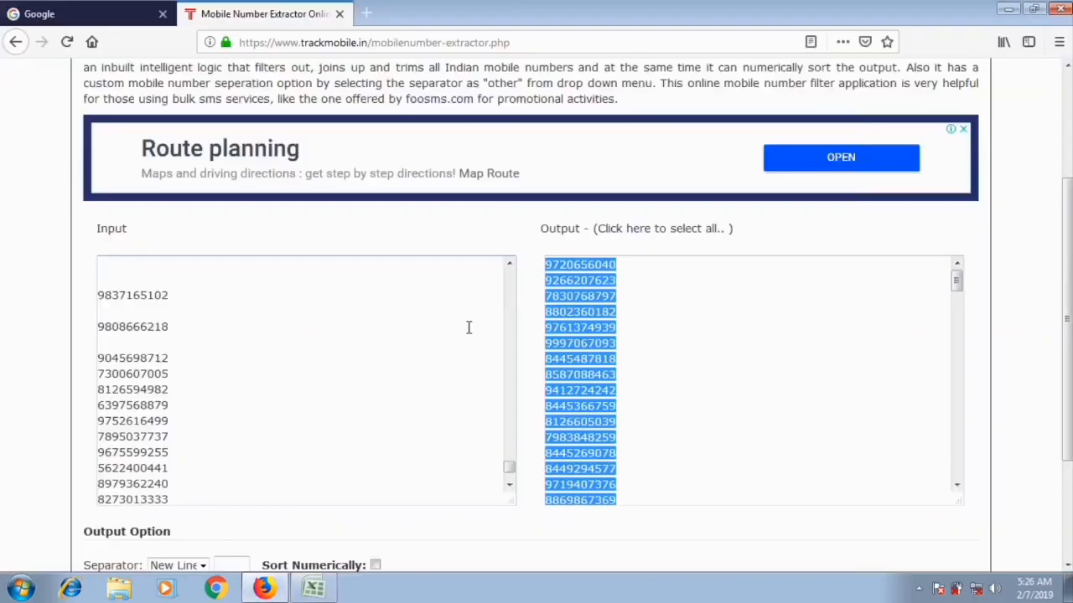
{"action": "left_click", "coordinate": [1061, 8]}
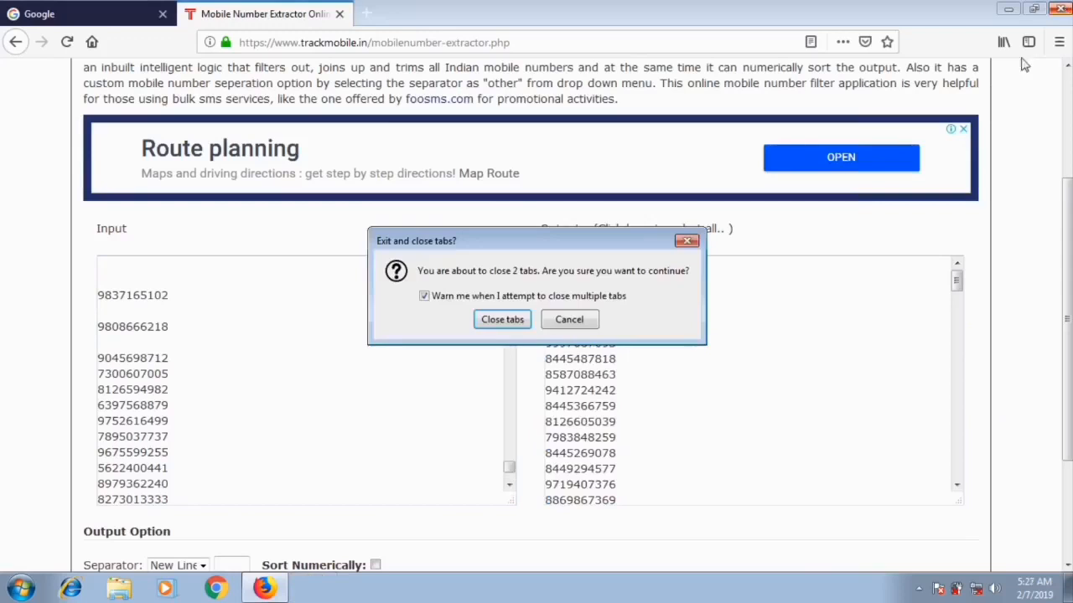
{"action": "left_click", "coordinate": [528, 323]}
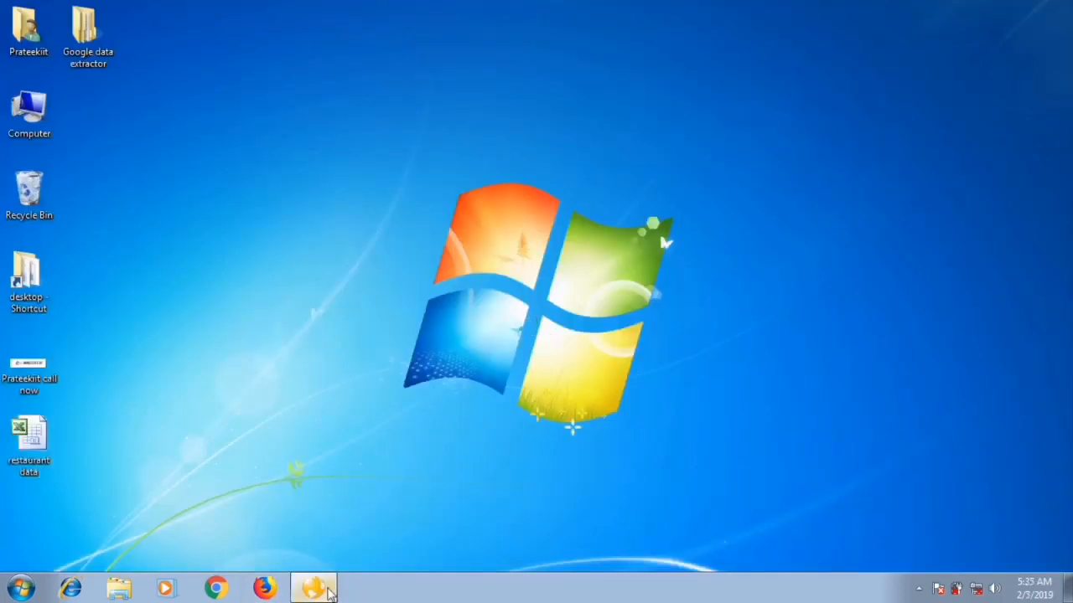
{"action": "left_click", "coordinate": [315, 588]}
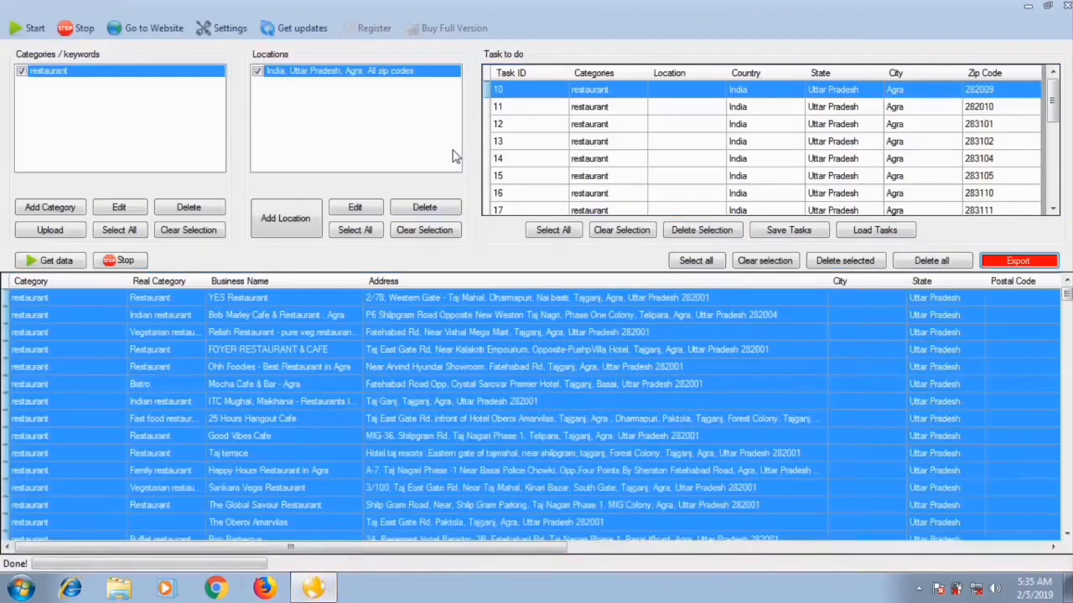